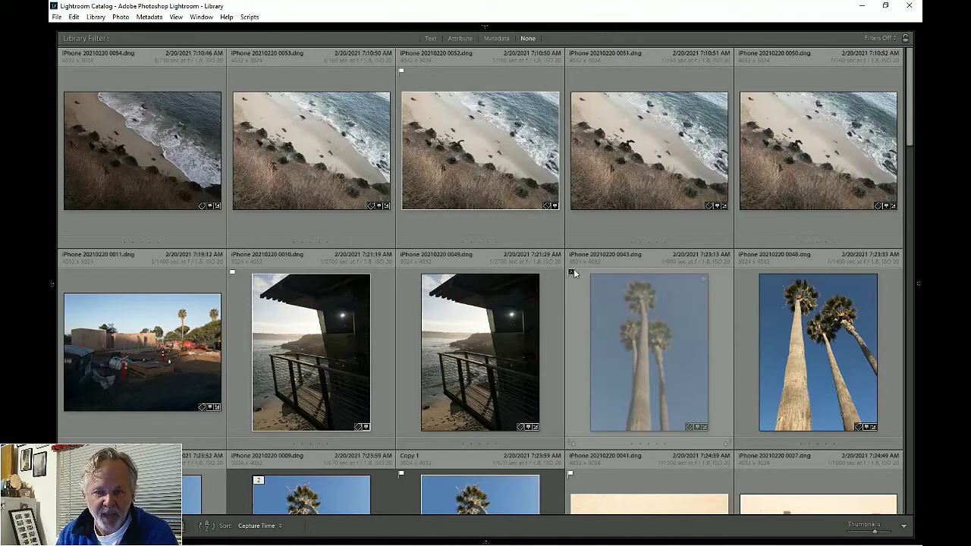
# Compare the five similar beach photos at full size, going back and forth through the series
pyautogui.click(169, 154)
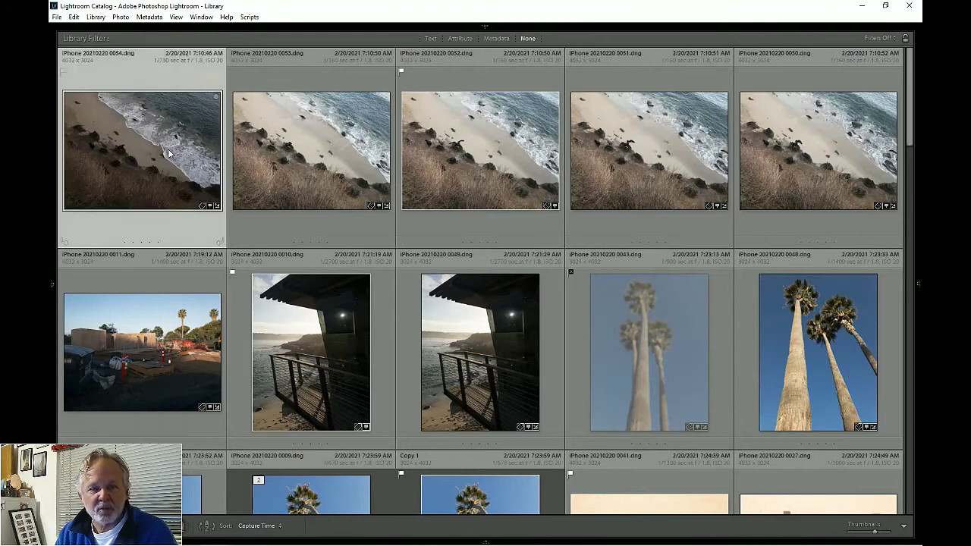
pyautogui.click(805, 149)
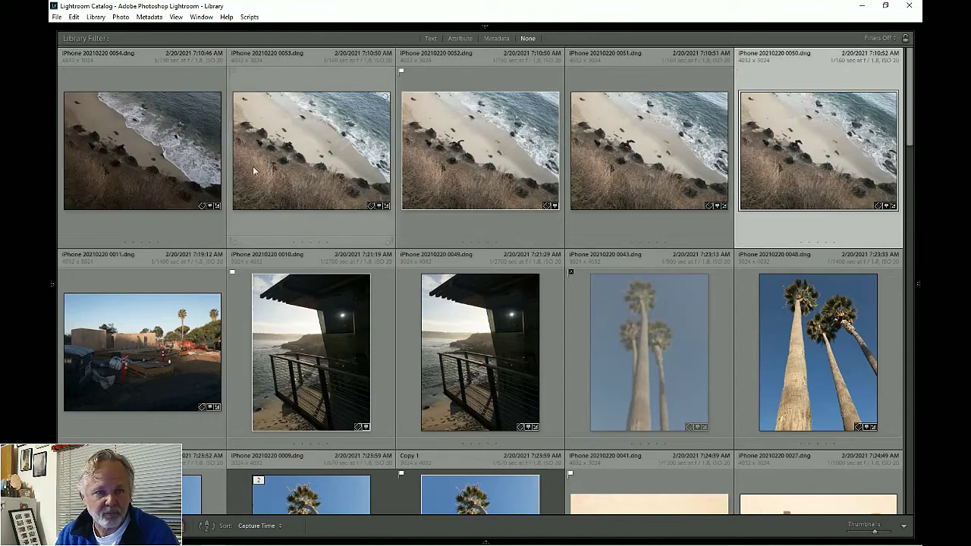
pyautogui.doubleClick(173, 160)
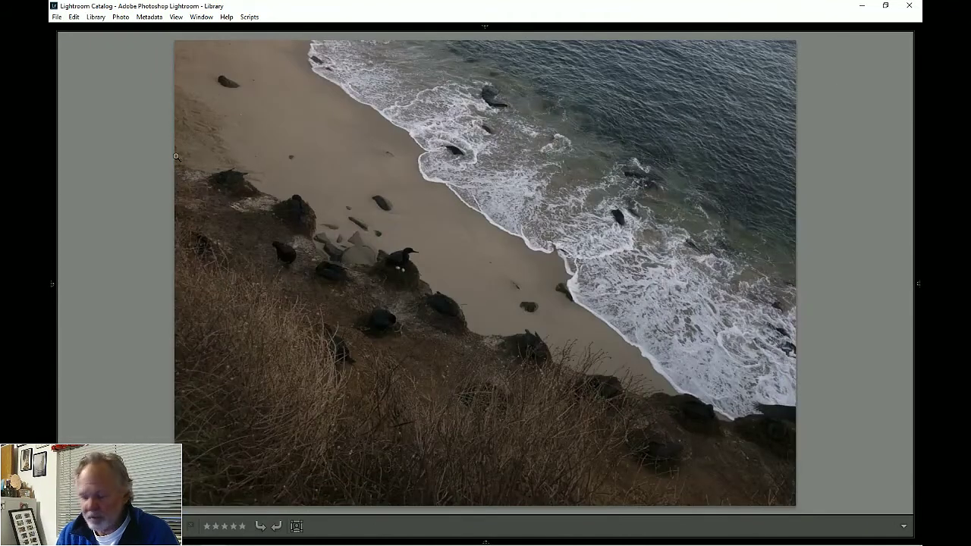
pyautogui.press('Right')
pyautogui.press('Right')
pyautogui.press('Right')
pyautogui.press('Right')
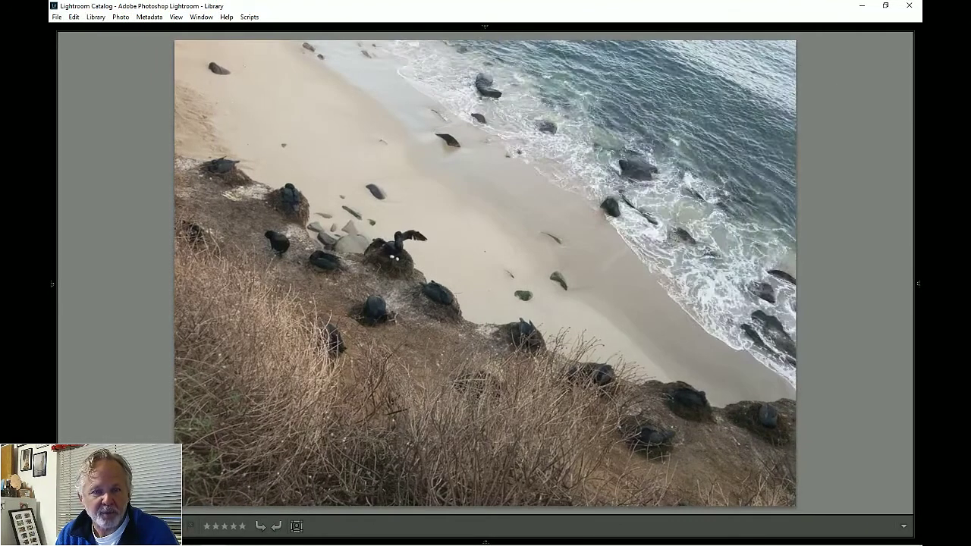
pyautogui.press('Right')
pyautogui.press('Left')
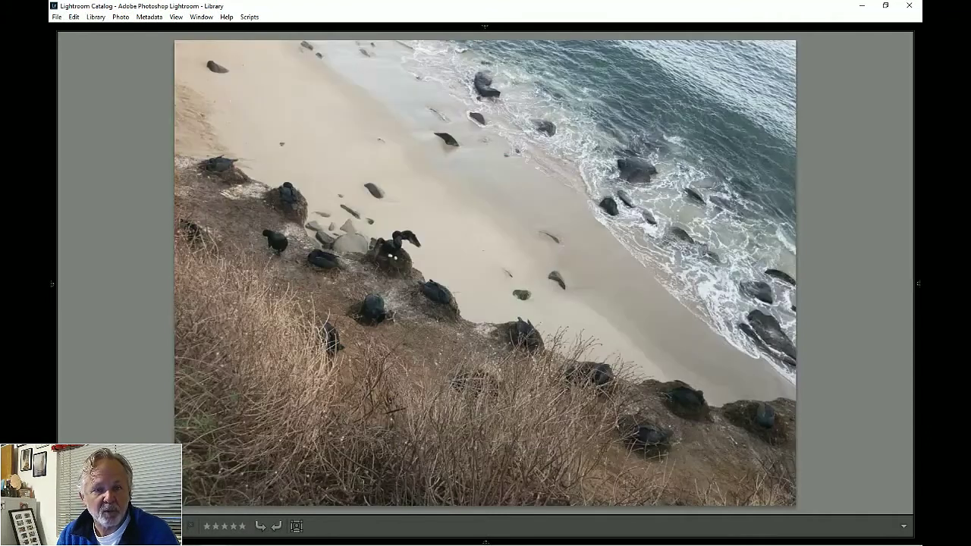
pyautogui.press('Left')
pyautogui.press('Left')
pyautogui.press('Left')
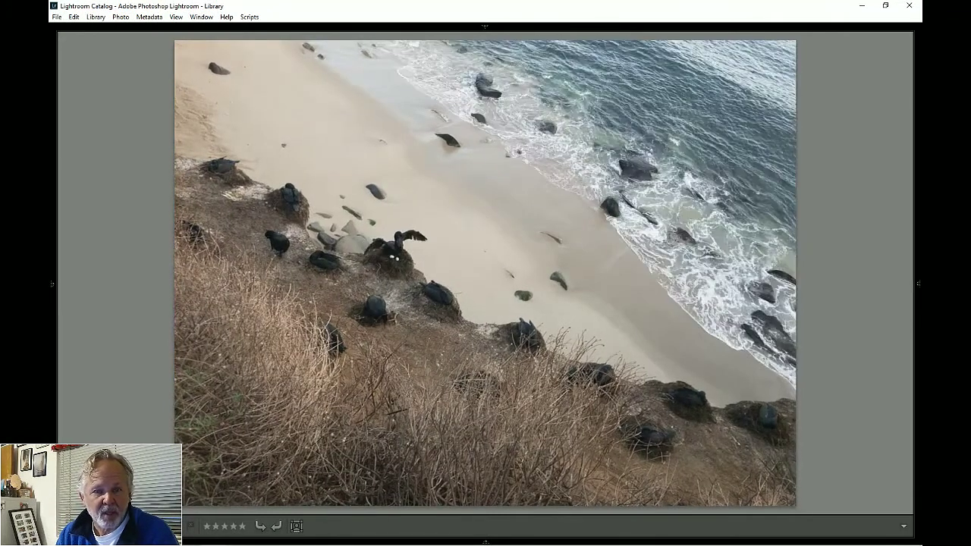
pyautogui.press('Left')
pyautogui.press('Left')
pyautogui.press('Right')
pyautogui.press('Right')
pyautogui.press('Right')
pyautogui.press('Right')
pyautogui.press('Right')
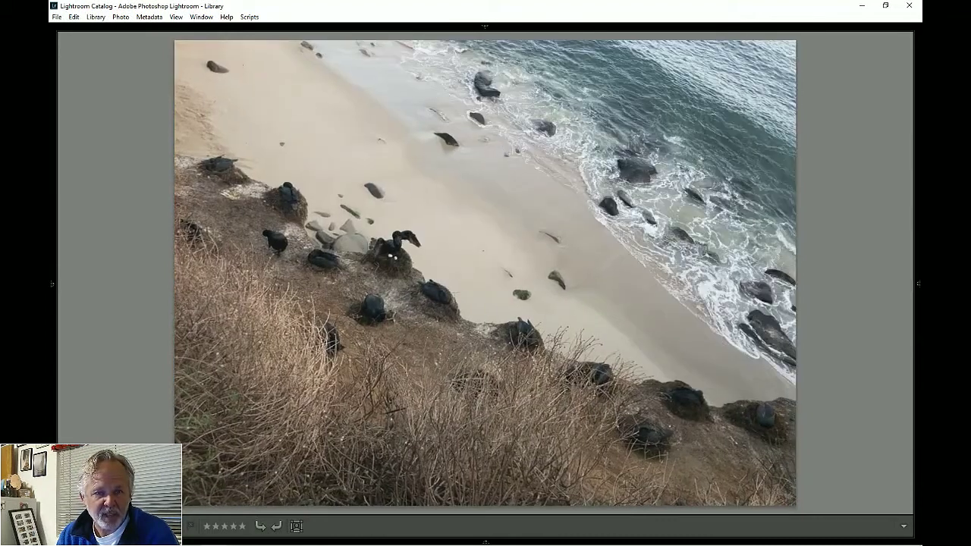
pyautogui.press('Left')
pyautogui.press('Left')
pyautogui.press('Left')
pyautogui.press('Left')
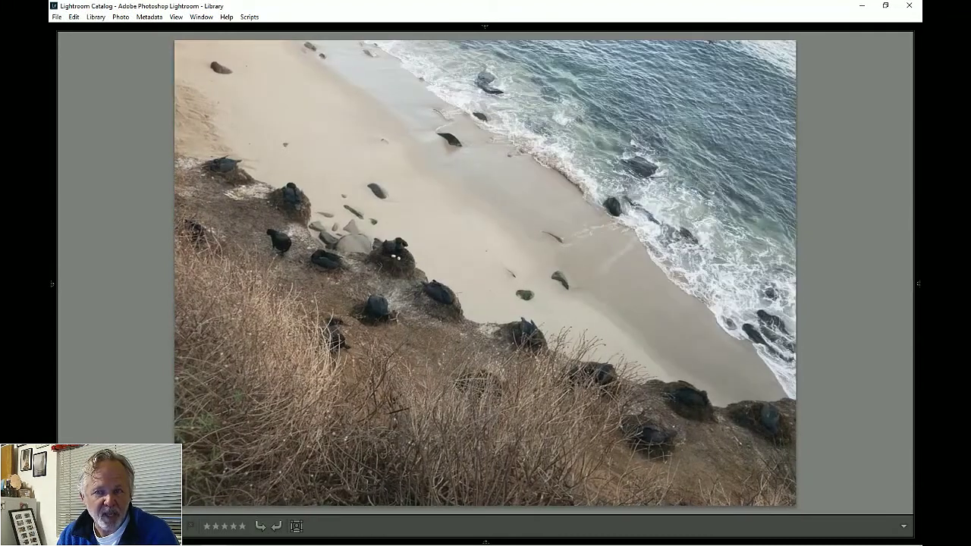
pyautogui.press('Right')
pyautogui.press('Right')
pyautogui.press('Right')
pyautogui.press('Right')
pyautogui.press('Right')
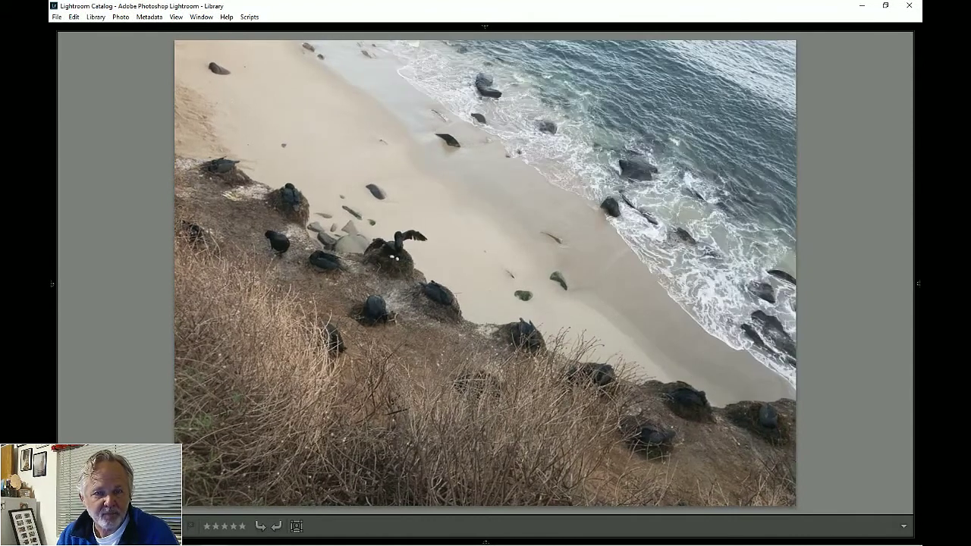
pyautogui.press('Right')
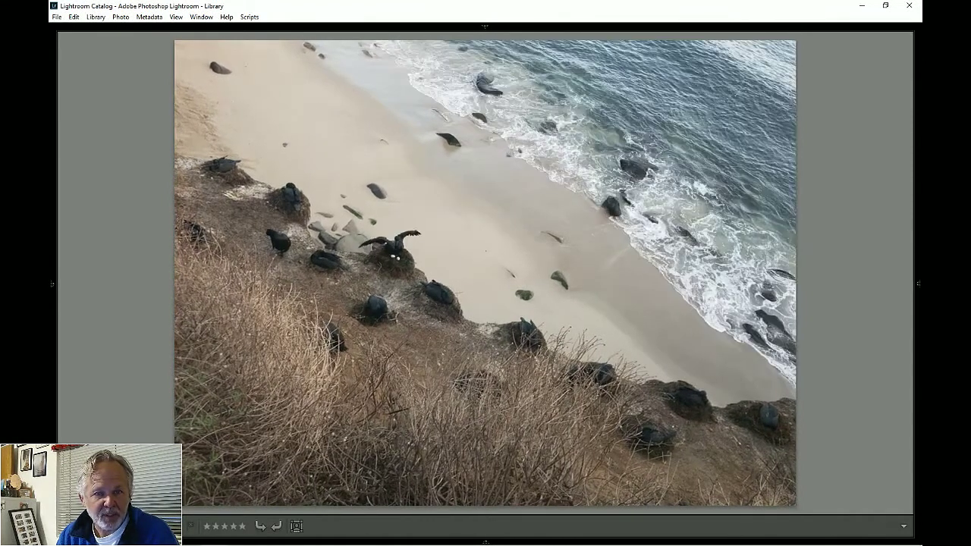
pyautogui.press('Right')
pyautogui.press('Right')
pyautogui.press('Right')
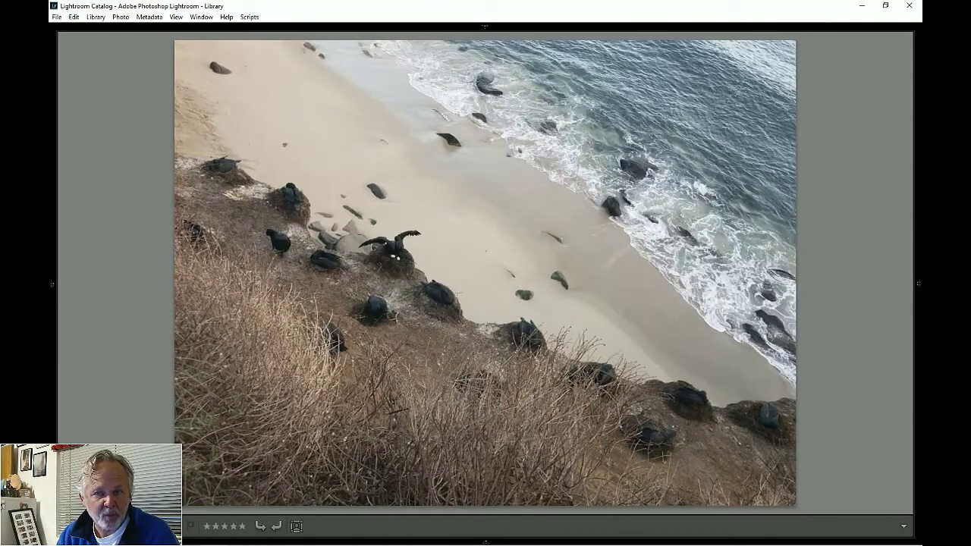
# Move the pick flag from iPhone 20210220 0052.dng to iPhone 20210220 0051.dng and return to the photo grid
pyautogui.press('Right')
pyautogui.press('Right')
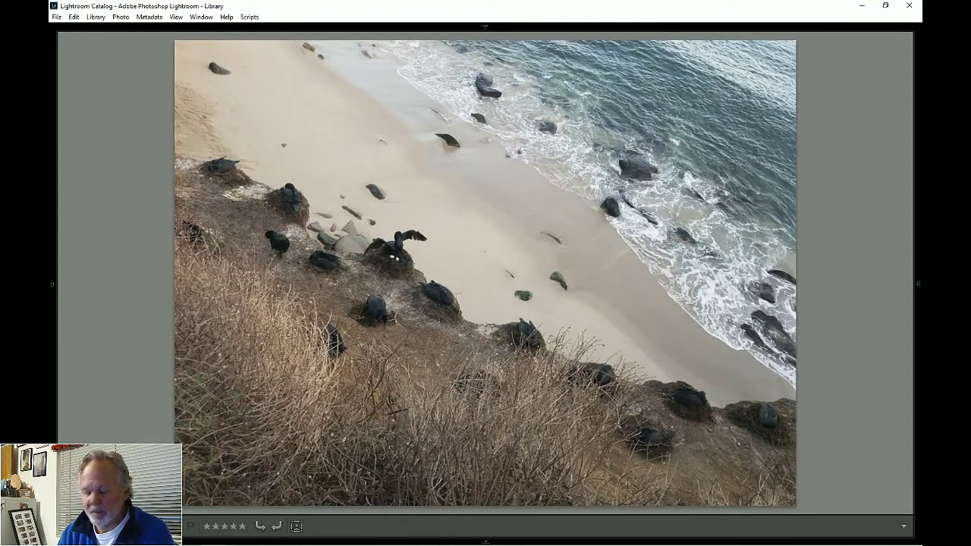
pyautogui.hotkey('shift', 'p')
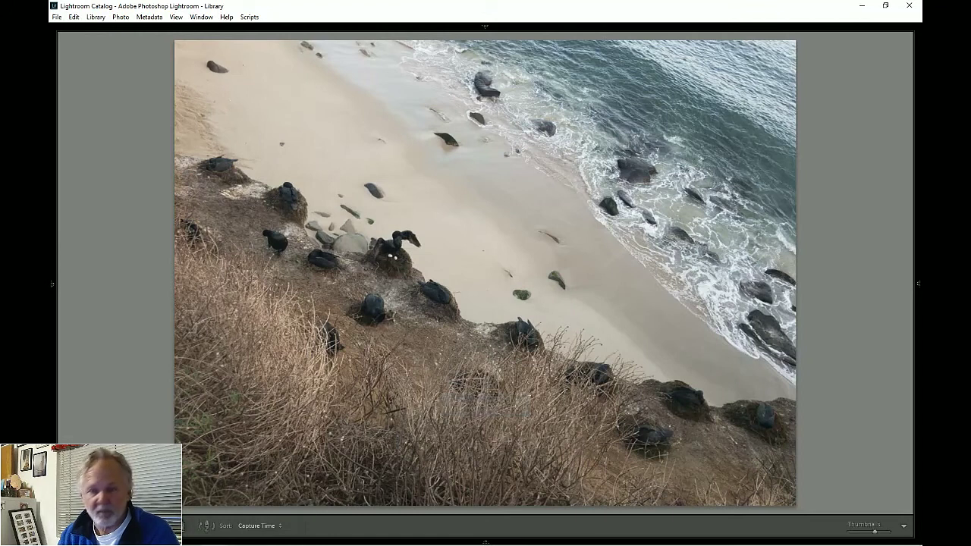
pyautogui.press('g')
pyautogui.press('Right')
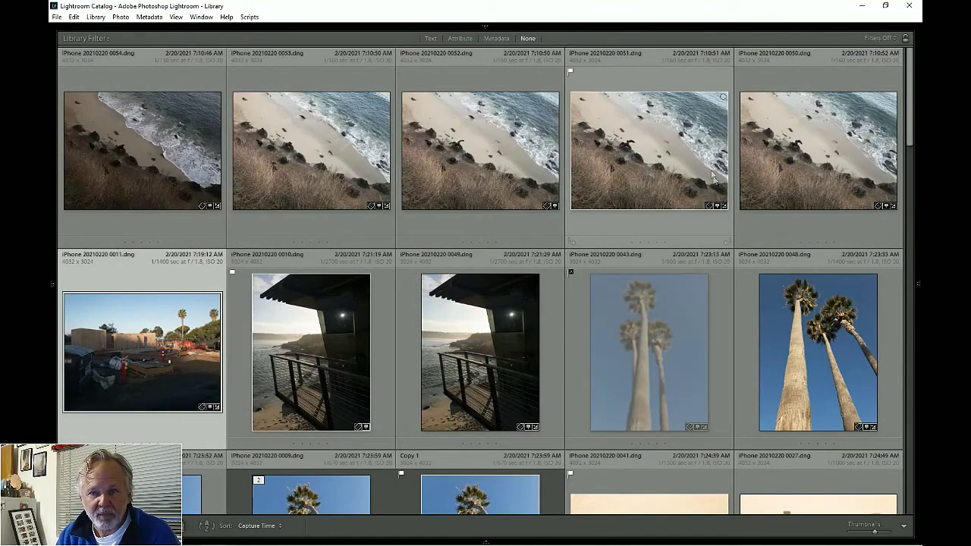
# Open iPhone 20210220 0051.dng for developing and collapse the Detail settings to reach the Basic adjustments
pyautogui.click(641, 133)
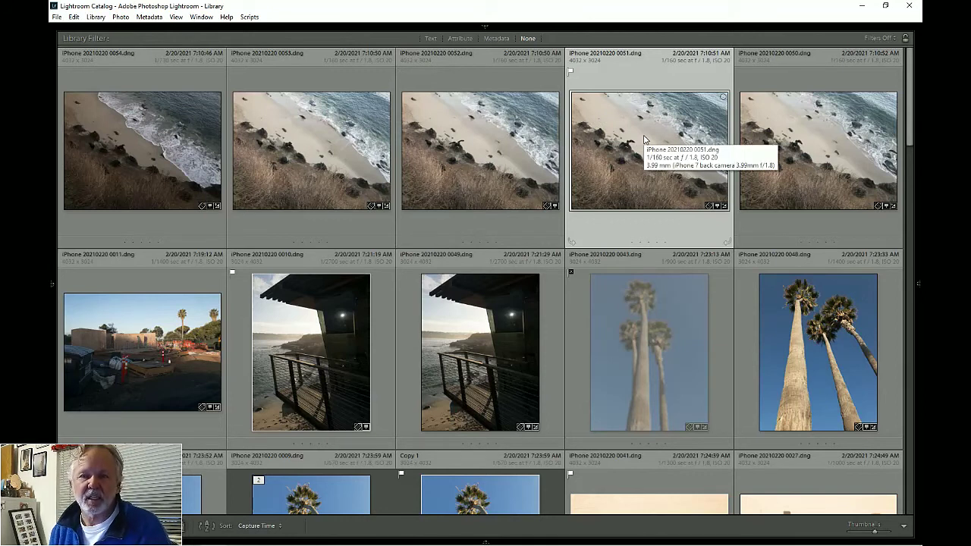
pyautogui.press('d')
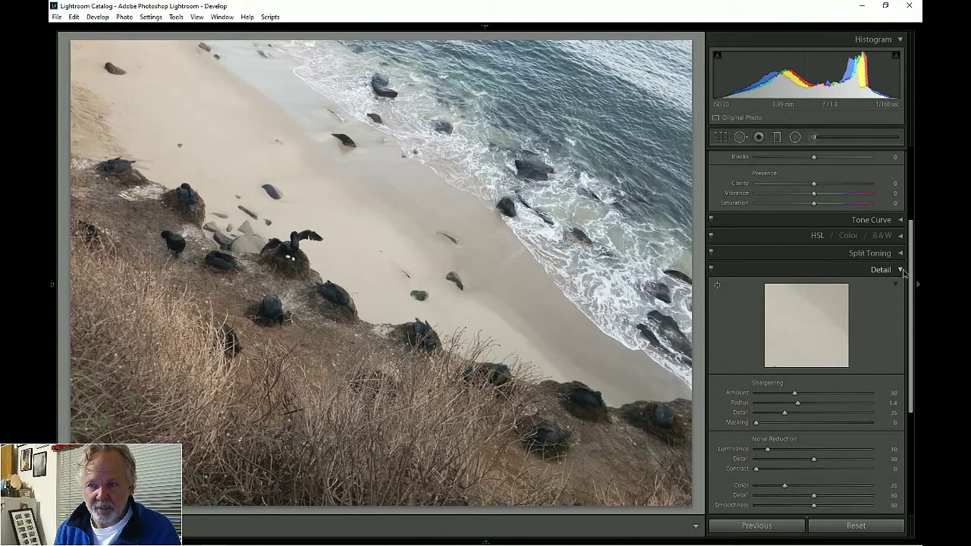
pyautogui.click(903, 270)
pyautogui.scroll(4, 819, 250)
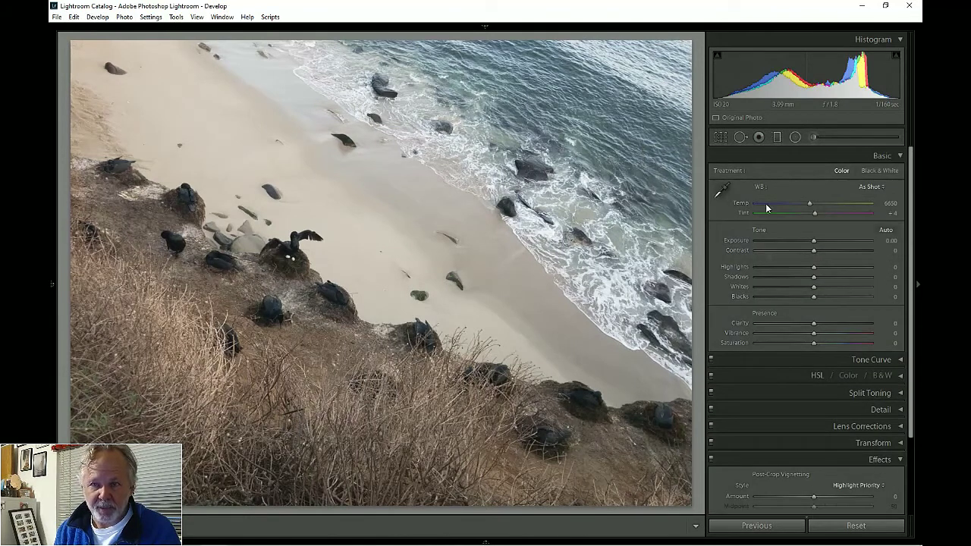
# Crop the beach photo to a 5 x 7 aspect, trimming the grassy foreground and the photo's left edge
pyautogui.click(721, 138)
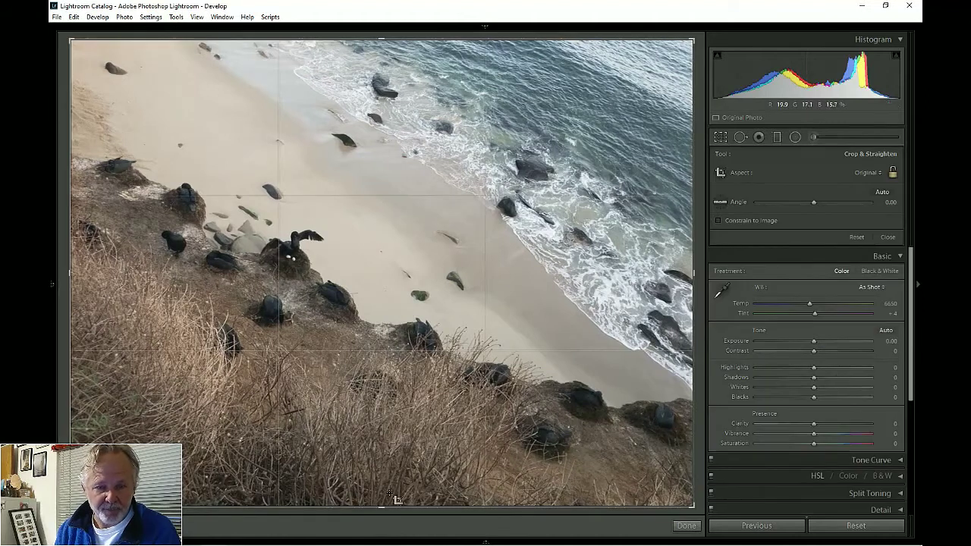
pyautogui.moveTo(381, 506); pyautogui.dragTo(382, 481)
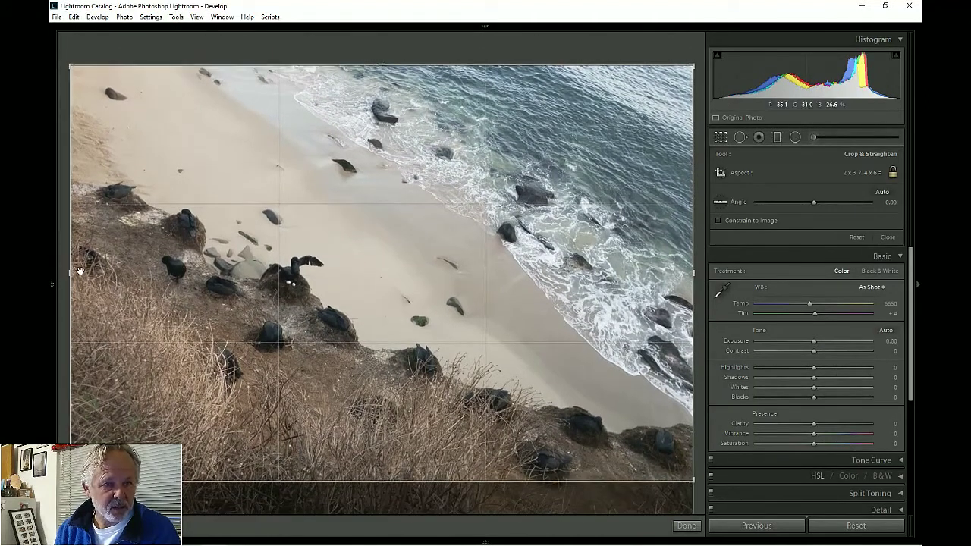
pyautogui.moveTo(80, 270); pyautogui.dragTo(115, 279)
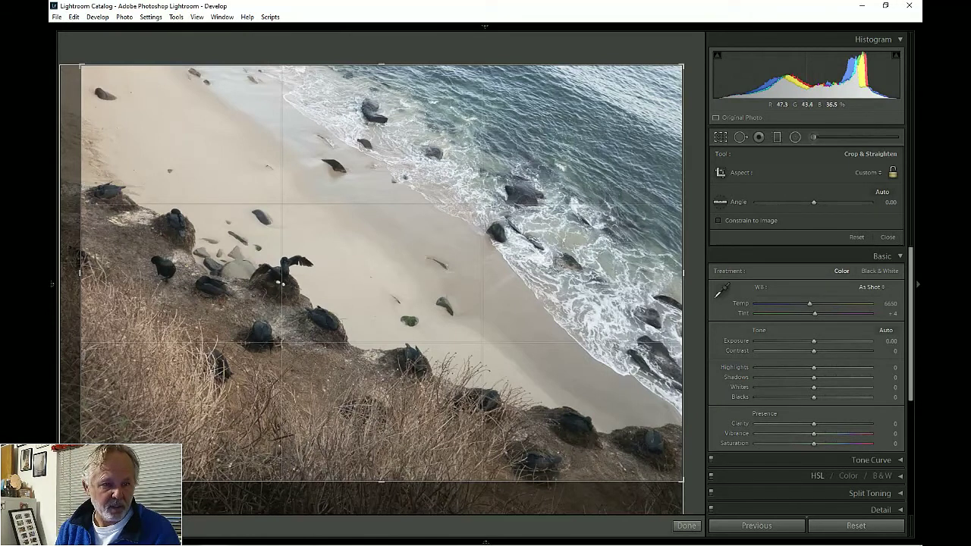
pyautogui.moveTo(81, 480); pyautogui.dragTo(102, 471)
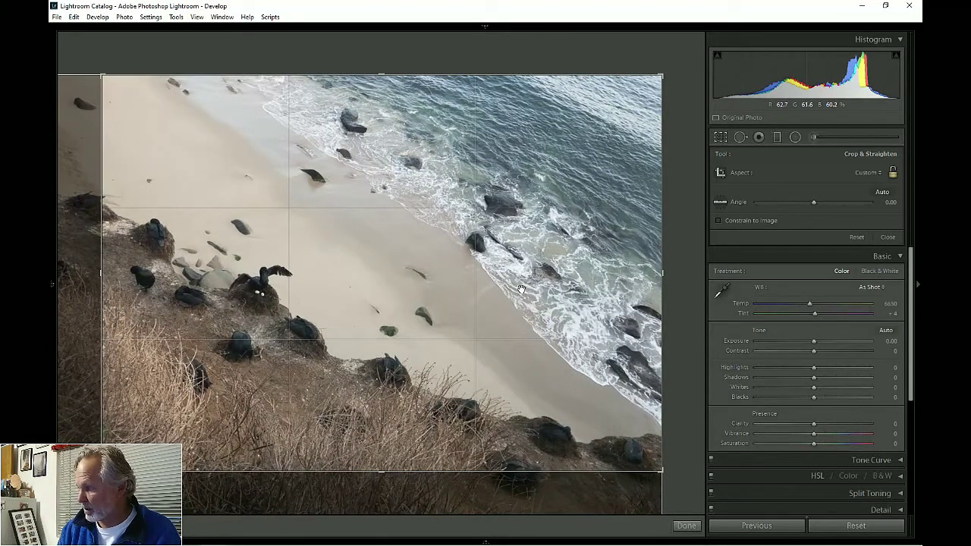
pyautogui.moveTo(101, 273); pyautogui.dragTo(103, 273)
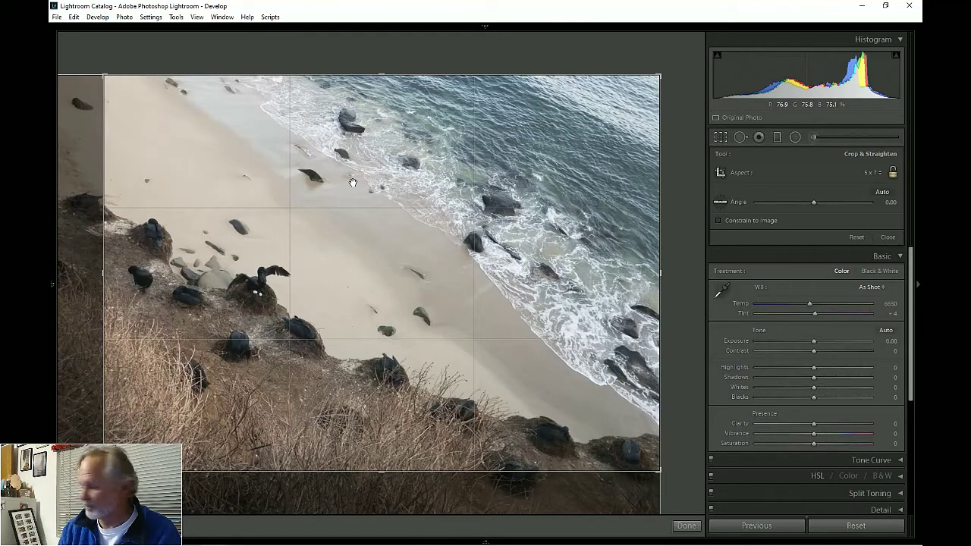
pyautogui.click(687, 526)
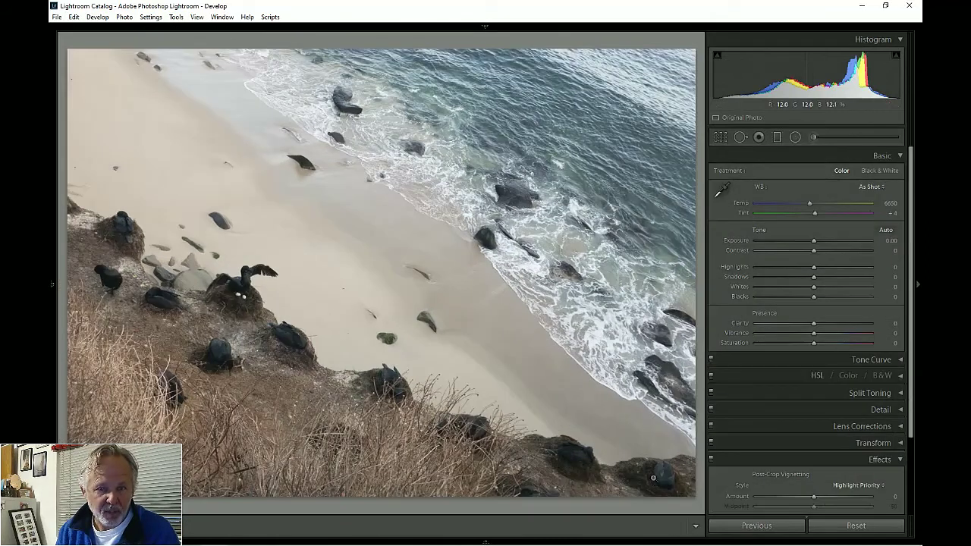
# Apply Auto white balance and Auto tone to the beach photo, with Exposure set to +0.16
pyautogui.click(872, 188)
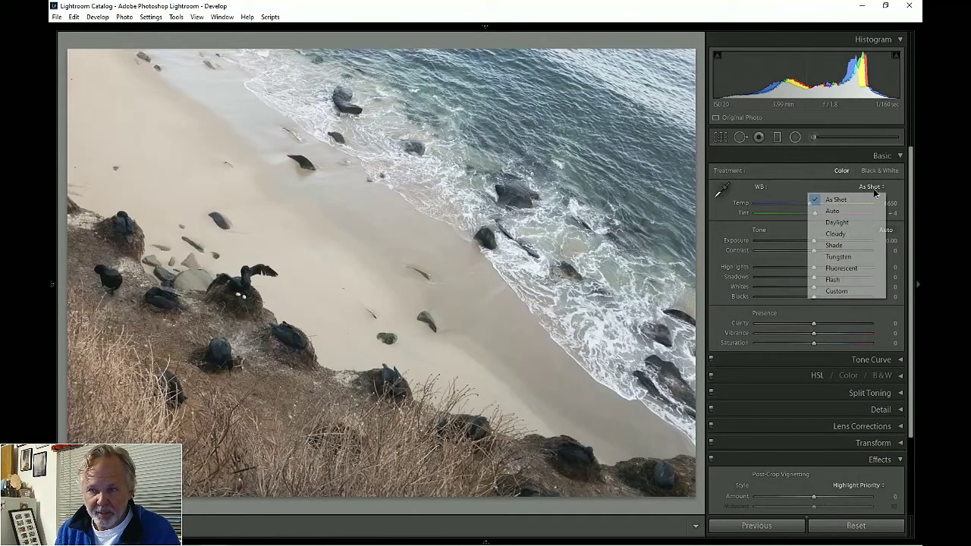
pyautogui.click(833, 211)
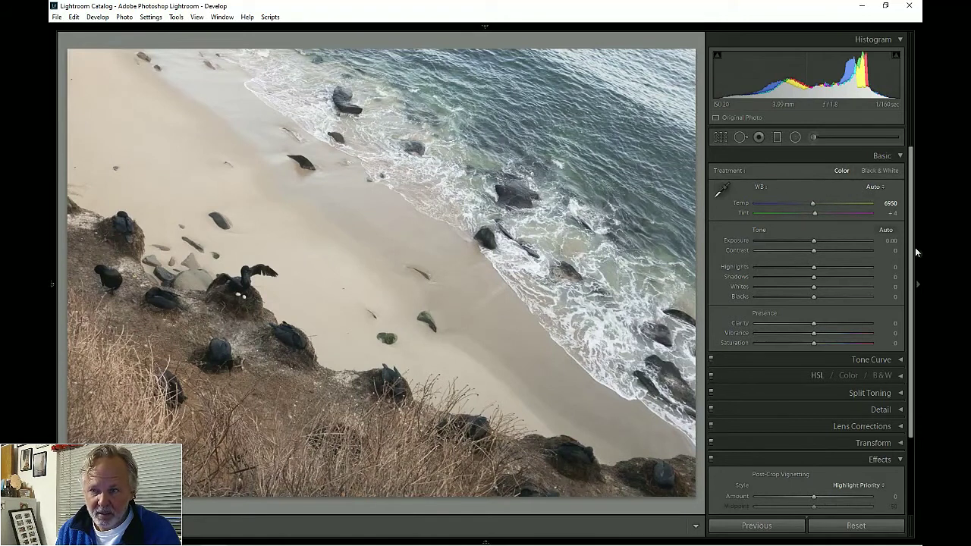
pyautogui.click(886, 231)
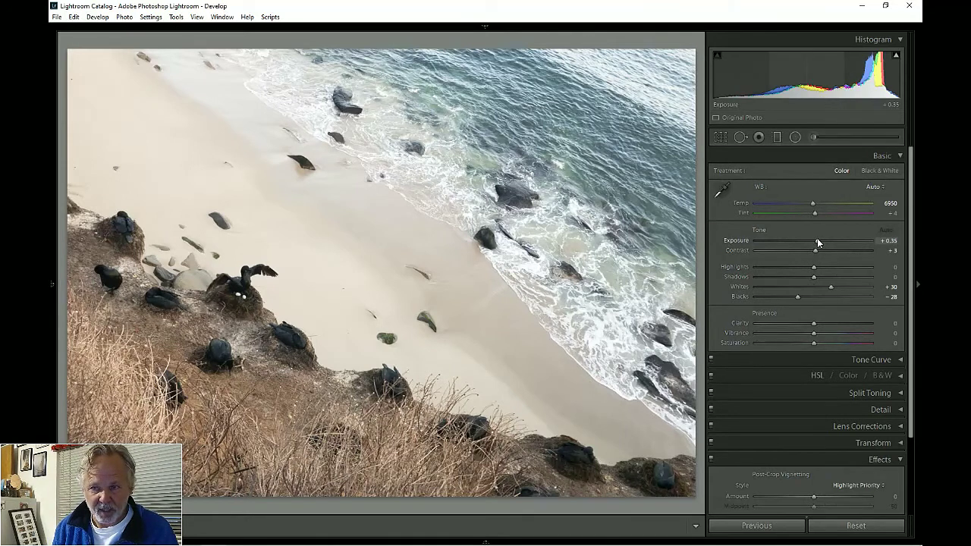
pyautogui.moveTo(817, 242); pyautogui.dragTo(817, 244)
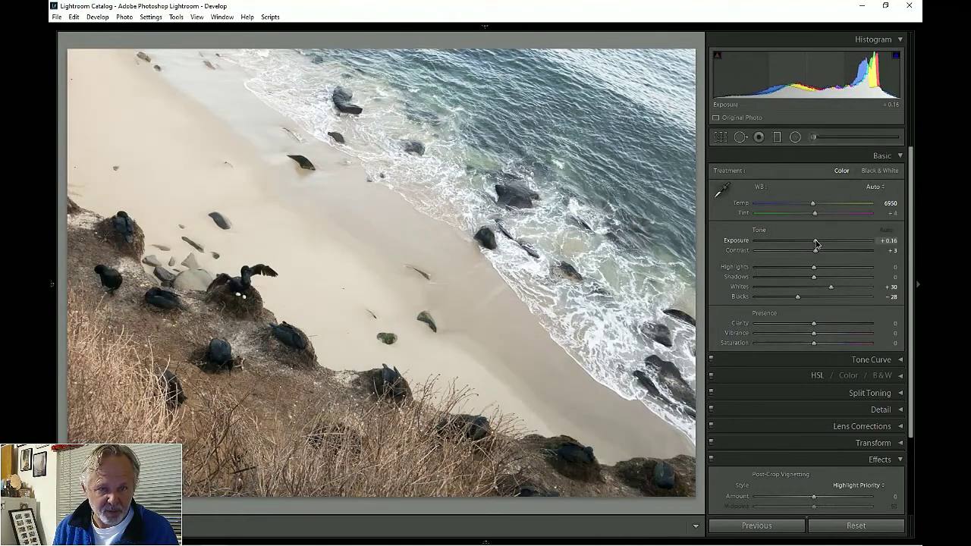
# Test the extremes of Whites and Blacks, finishing with Whites at +22 and Blacks at -30
pyautogui.keyDown('alt'); pyautogui.click(831, 288); pyautogui.keyUp('alt')
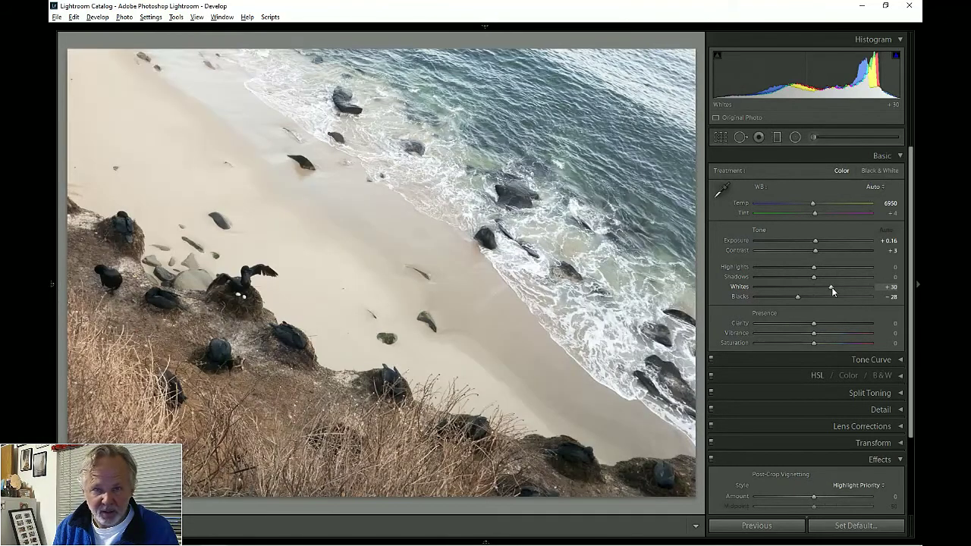
pyautogui.keyDown('alt'); pyautogui.click(833, 290); pyautogui.keyUp('alt')
pyautogui.moveTo(833, 290); pyautogui.dragTo(888, 292)
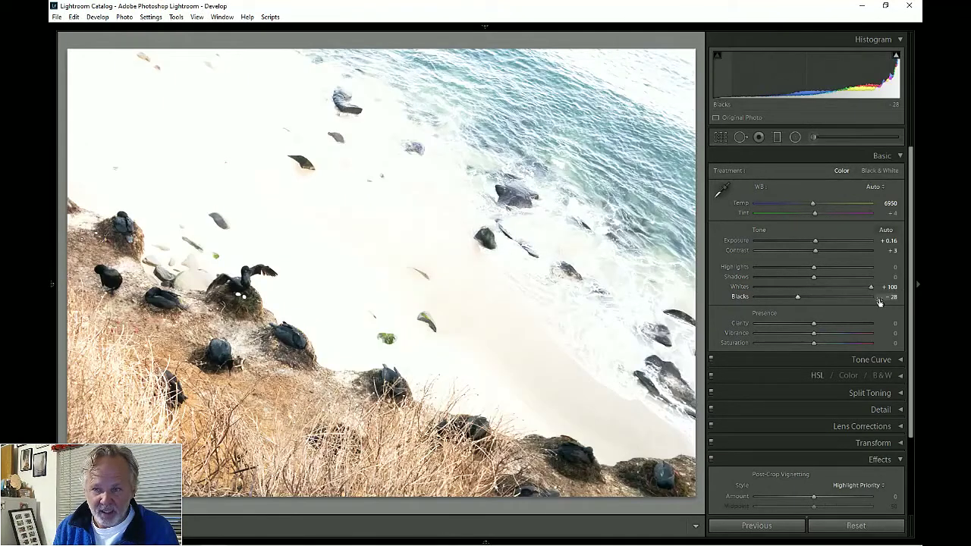
pyautogui.moveTo(872, 288); pyautogui.dragTo(694, 304)
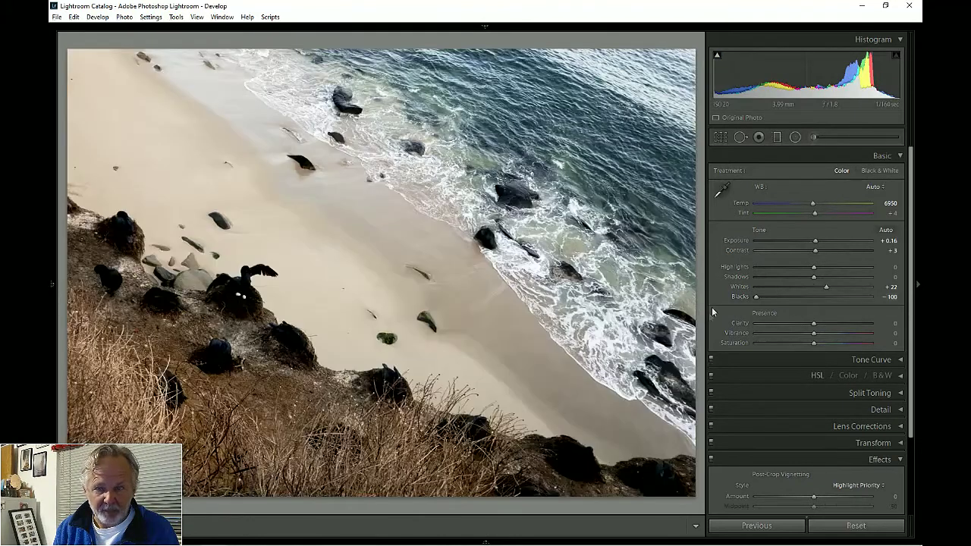
pyautogui.moveTo(755, 297); pyautogui.dragTo(797, 300)
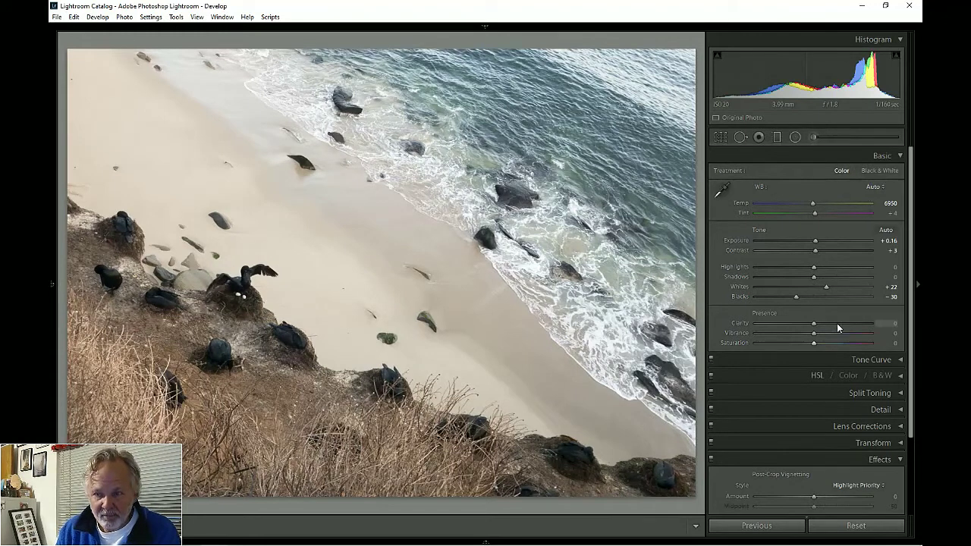
# Set the photo's Clarity to +11 and Vibrance to +55
pyautogui.moveTo(831, 326); pyautogui.dragTo(897, 327)
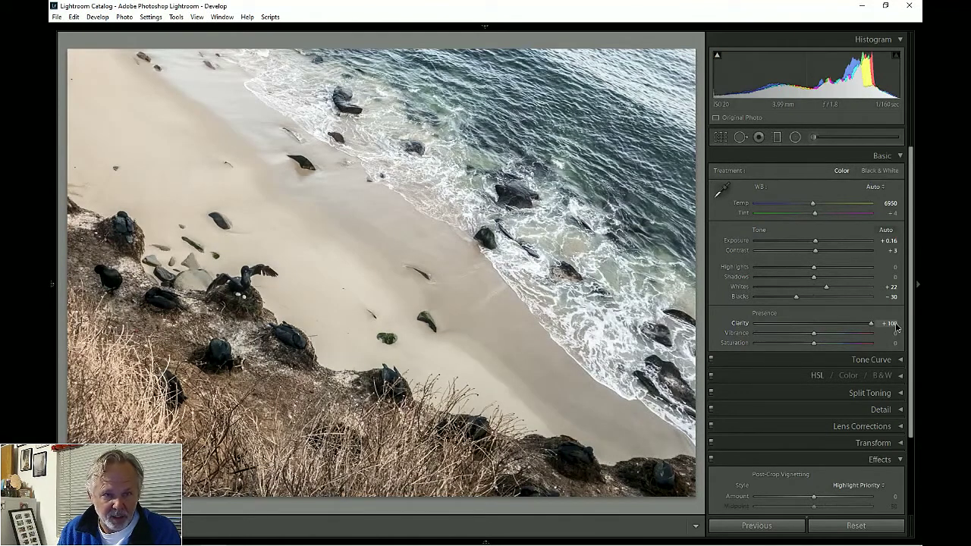
pyautogui.moveTo(896, 326); pyautogui.dragTo(820, 326)
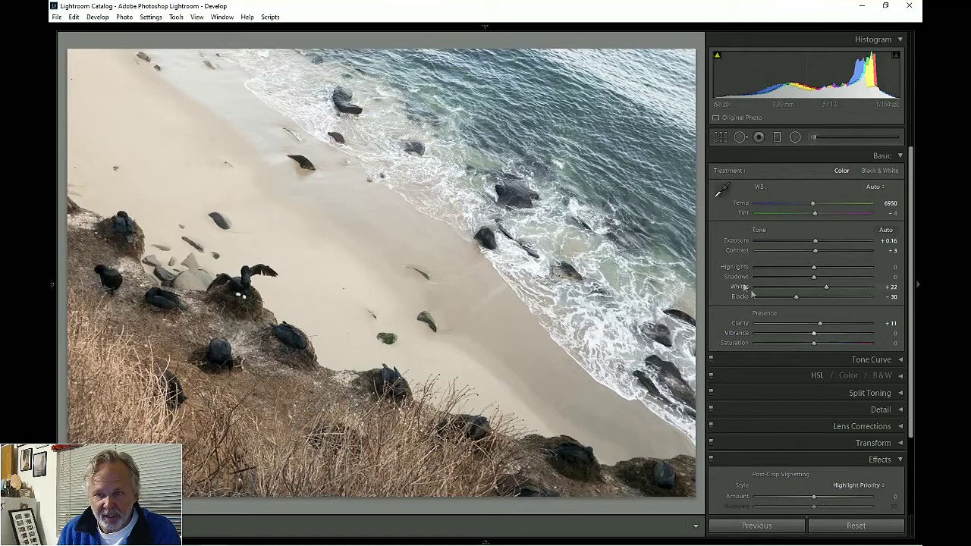
pyautogui.moveTo(815, 336); pyautogui.dragTo(837, 337)
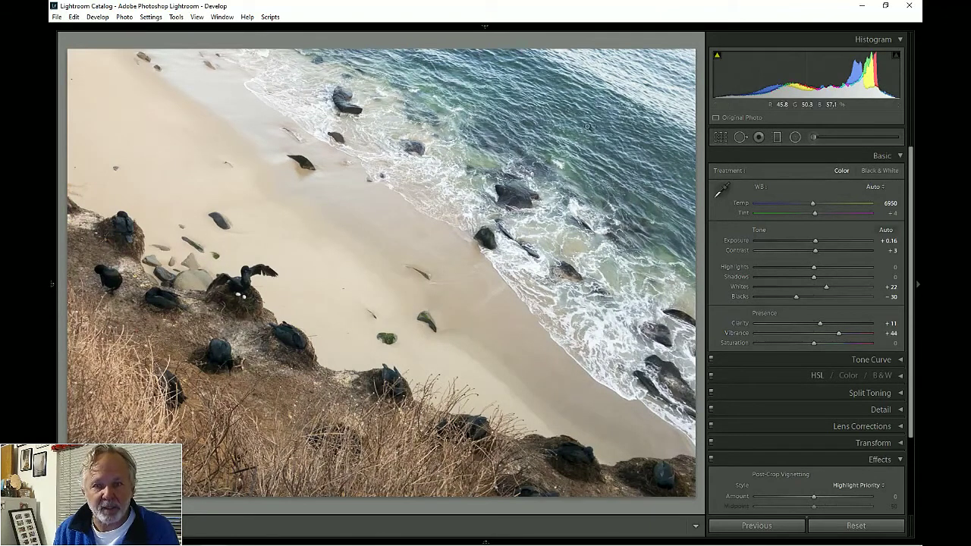
pyautogui.moveTo(839, 337)
pyautogui.mouseDown()
pyautogui.moveTo(804, 334)
pyautogui.moveTo(846, 340)
pyautogui.mouseUp()
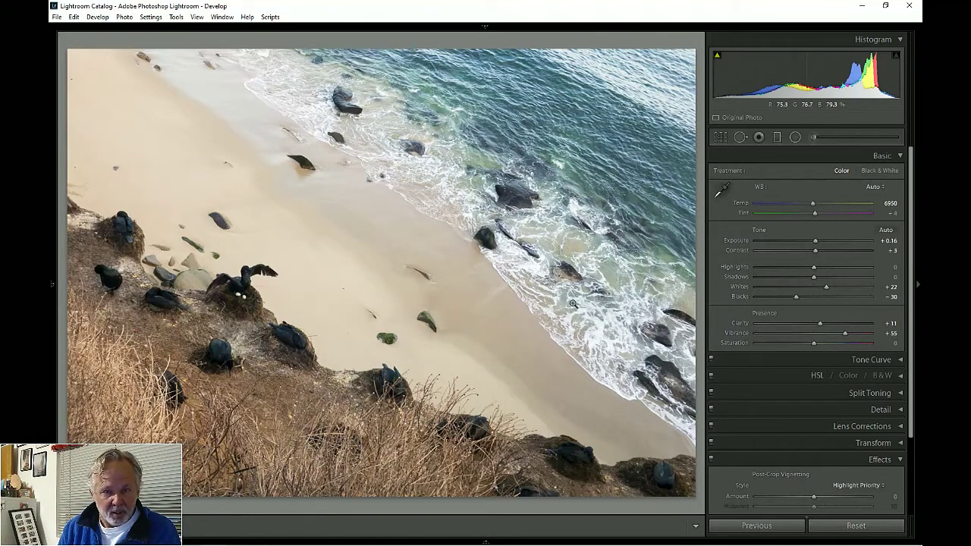
# Set the post-crop vignette Amount to -5 and draw a radial filter around the nesting bird with the Exposure effect and Feather 100
pyautogui.moveTo(814, 496); pyautogui.dragTo(814, 497)
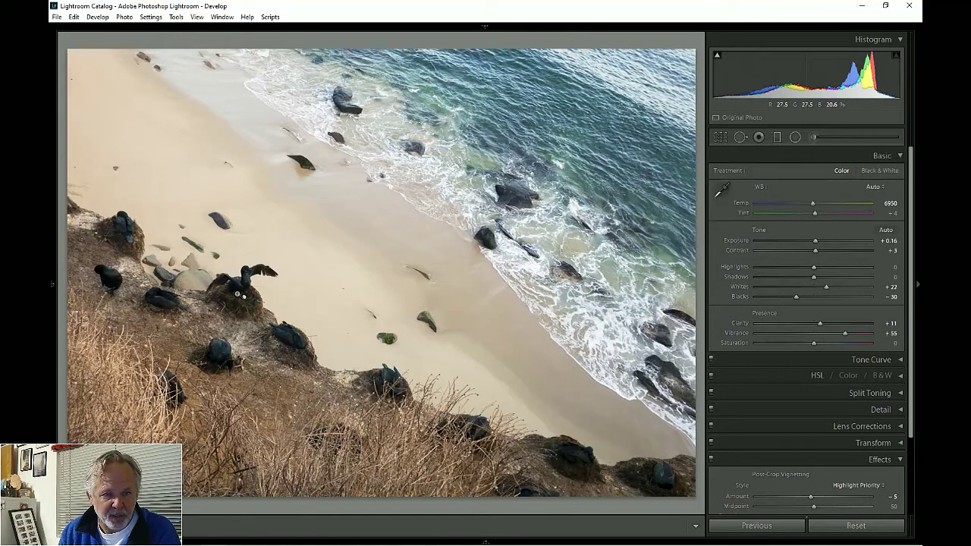
pyautogui.click(795, 137)
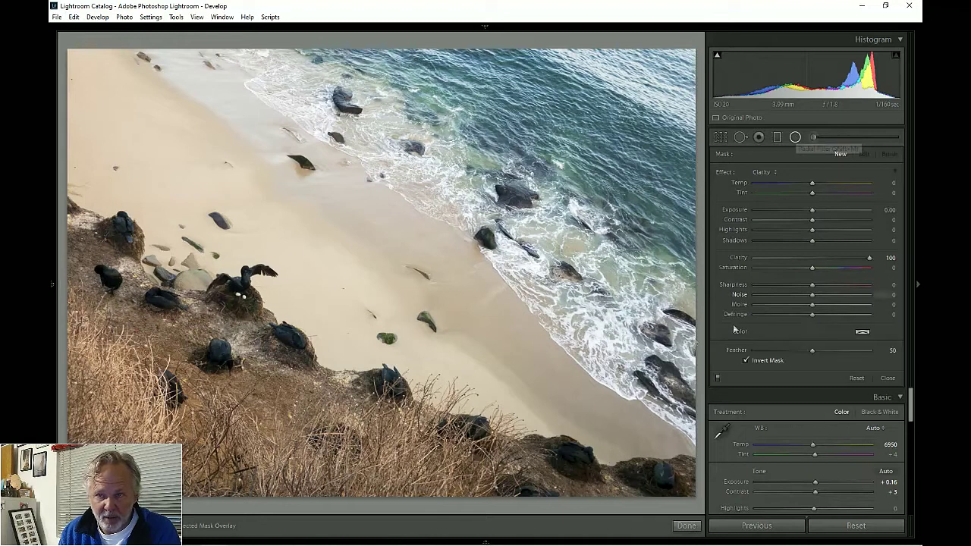
pyautogui.click(763, 173)
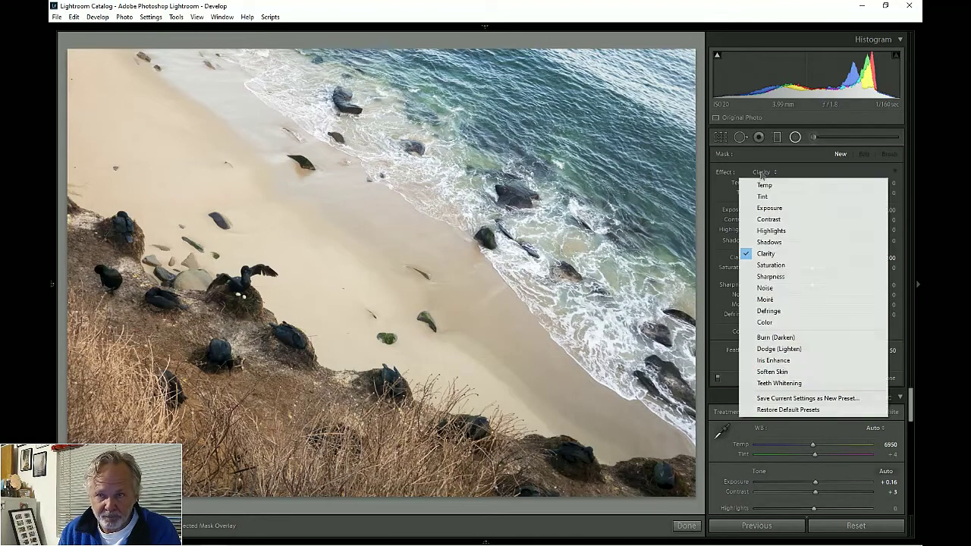
pyautogui.click(766, 210)
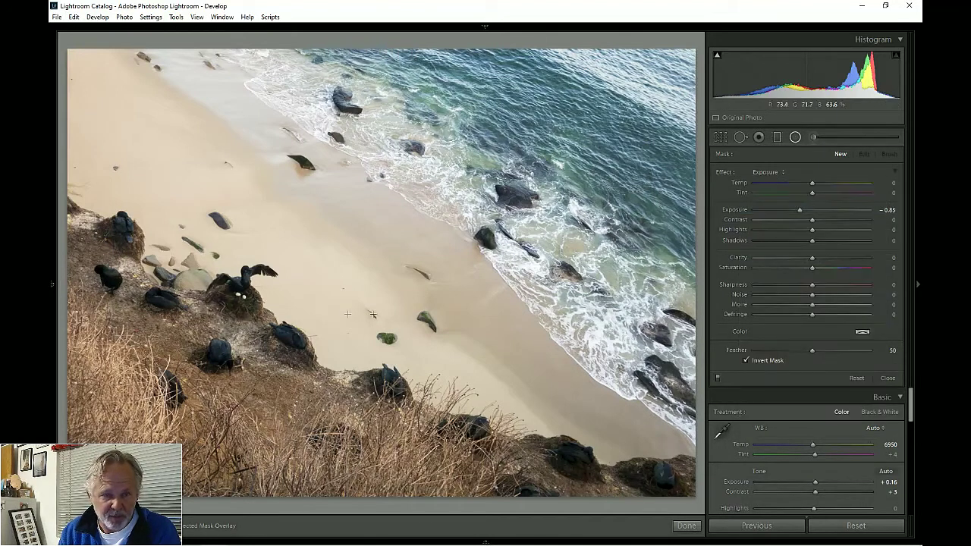
pyautogui.moveTo(239, 296); pyautogui.dragTo(369, 435)
pyautogui.moveTo(812, 351); pyautogui.dragTo(870, 351)
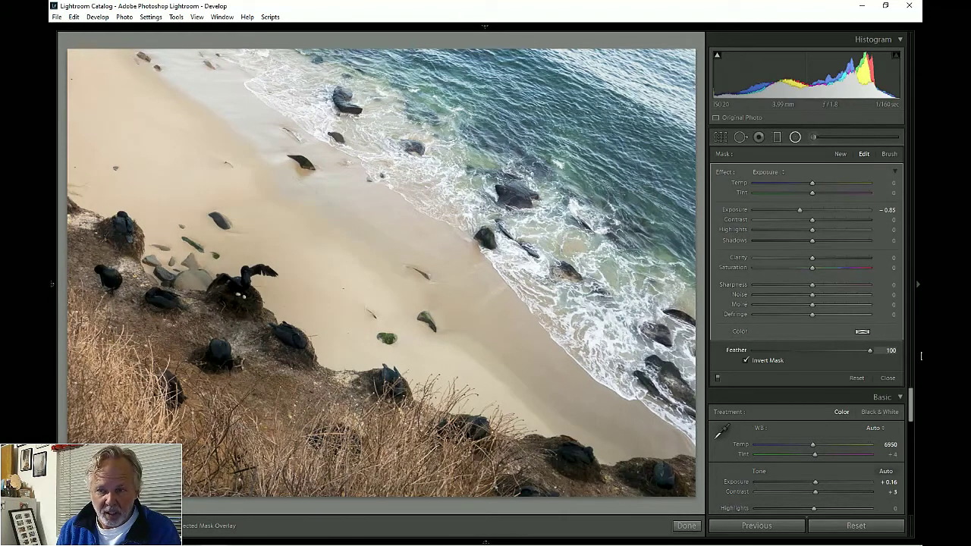
# Lower the radial filter's Exposure to -4.00 and turn off Invert Mask so the area outside the circle is darkened
pyautogui.moveTo(800, 211); pyautogui.dragTo(728, 215)
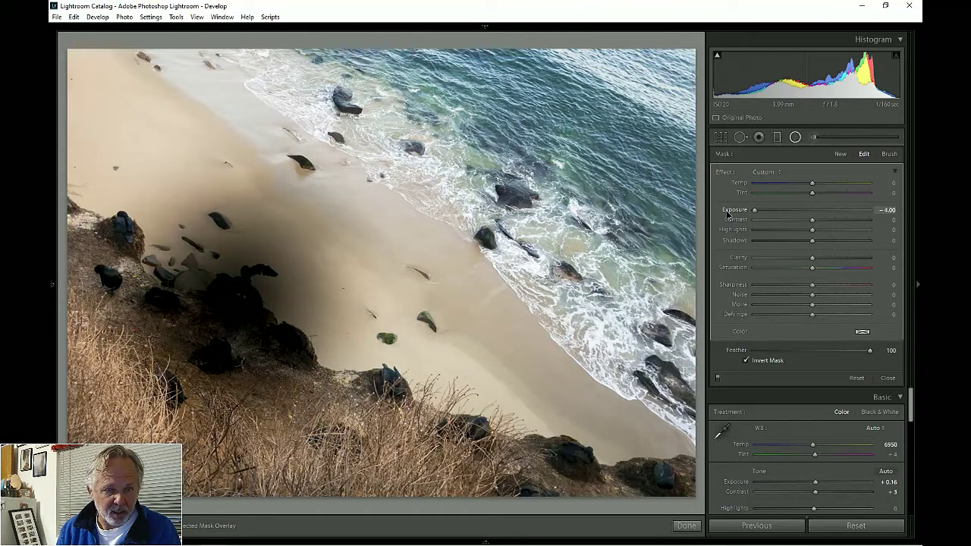
pyautogui.moveTo(827, 218); pyautogui.dragTo(698, 210)
pyautogui.moveTo(756, 211); pyautogui.dragTo(729, 213)
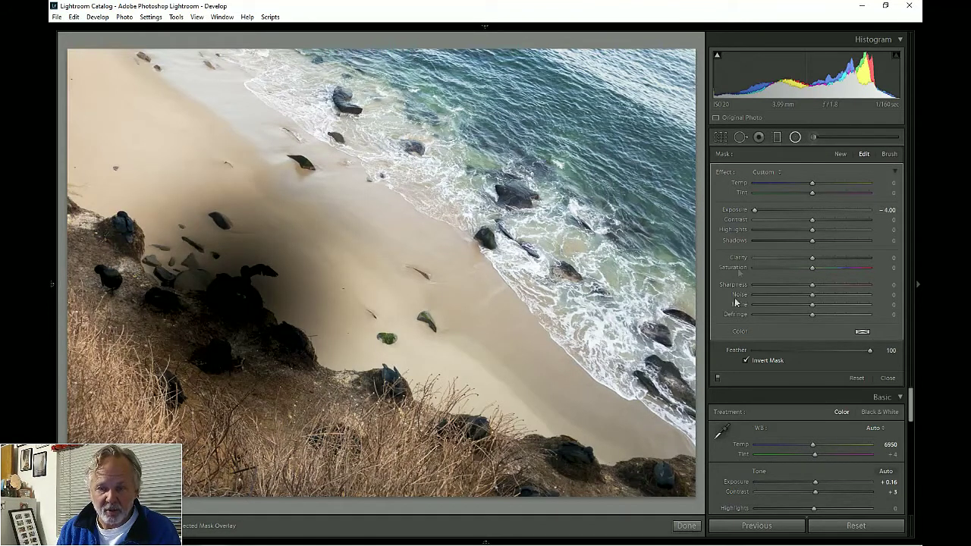
pyautogui.click(747, 361)
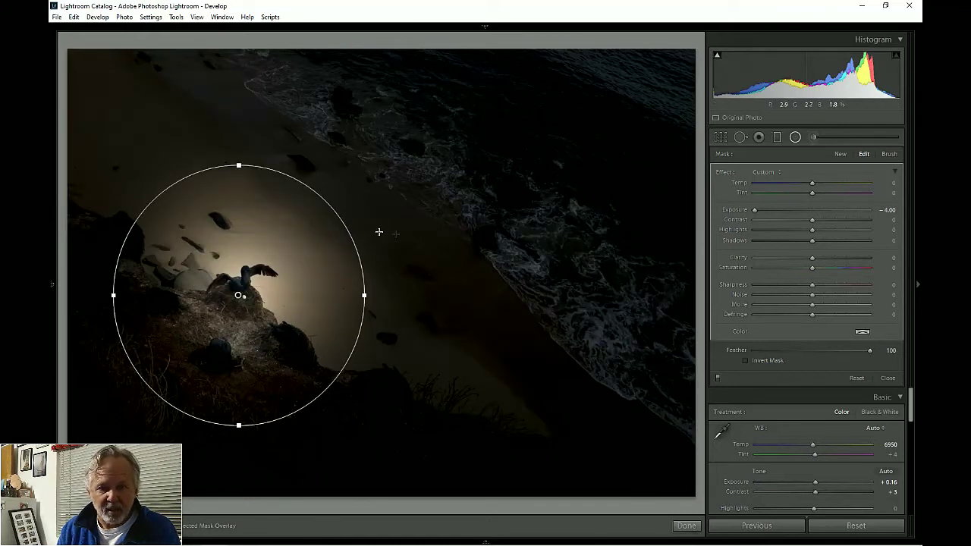
# Try weaker and stronger darkening around the bird, finish with the radial filter's Exposure at -0.49, and close the filter
pyautogui.moveTo(754, 210); pyautogui.dragTo(802, 215)
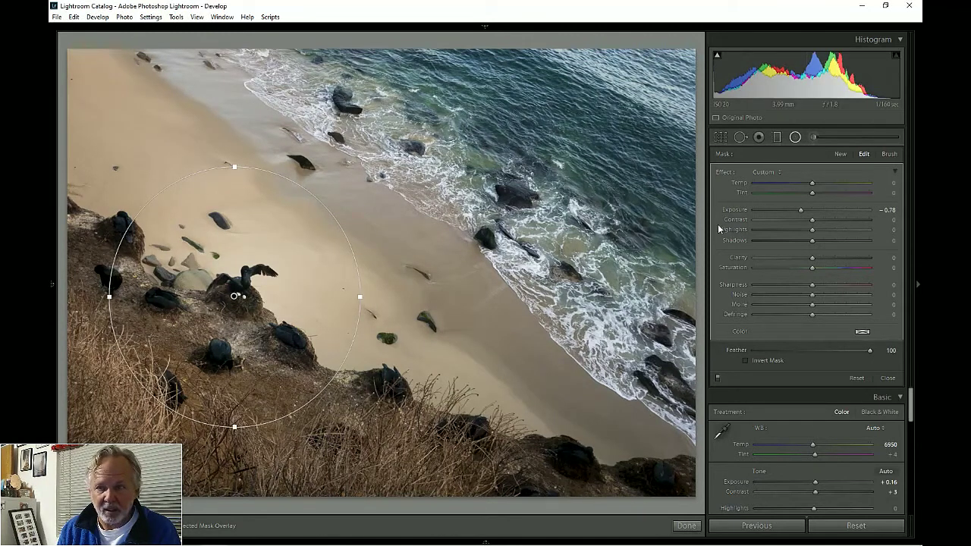
pyautogui.moveTo(802, 213); pyautogui.dragTo(809, 213)
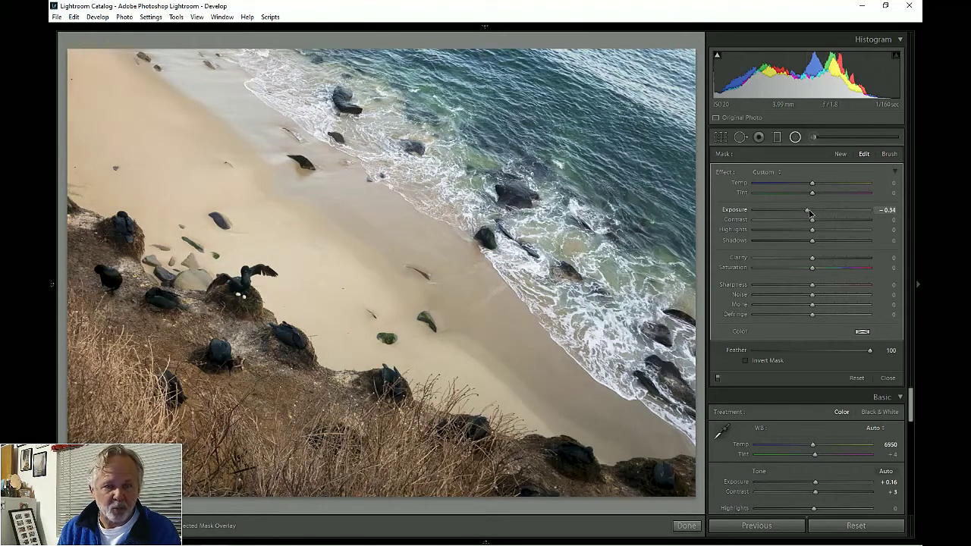
pyautogui.moveTo(810, 214); pyautogui.dragTo(768, 212)
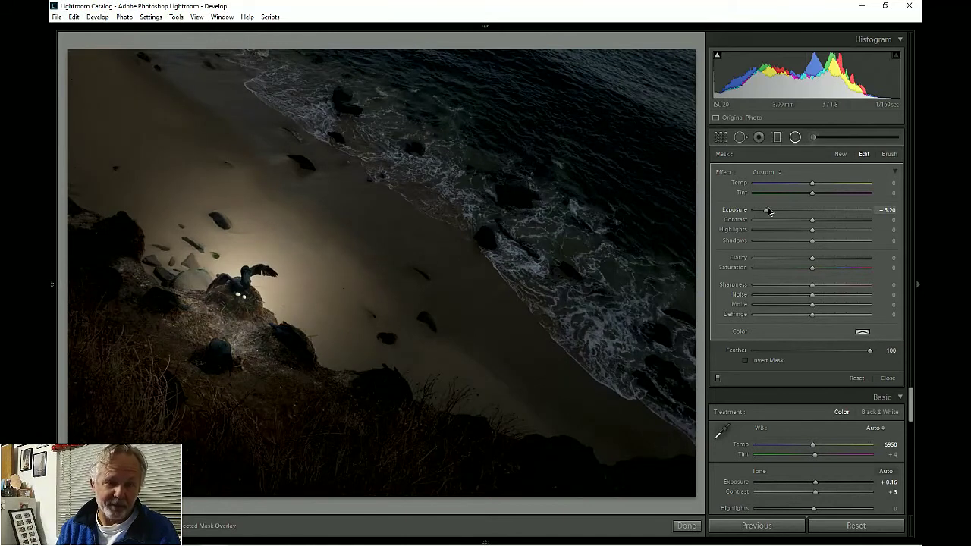
pyautogui.moveTo(767, 211); pyautogui.dragTo(807, 216)
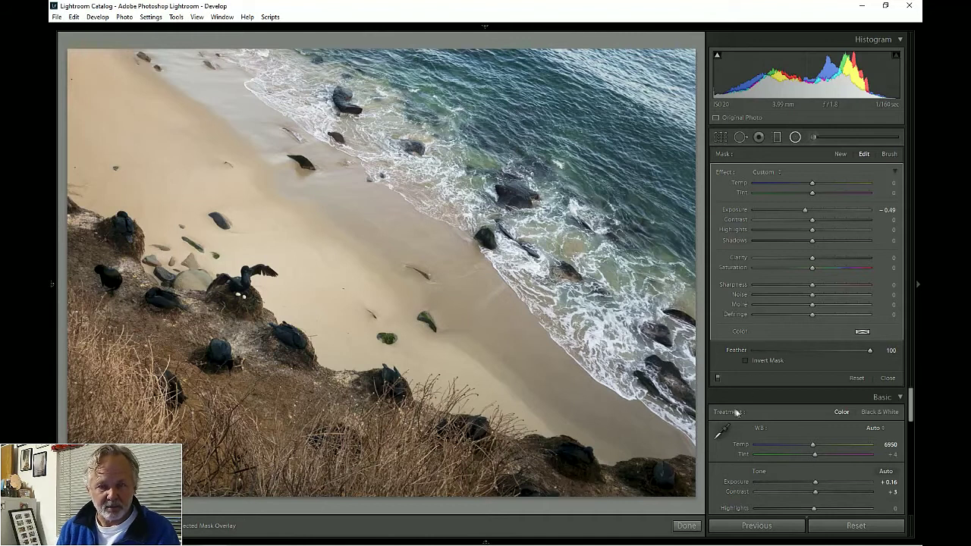
pyautogui.click(686, 526)
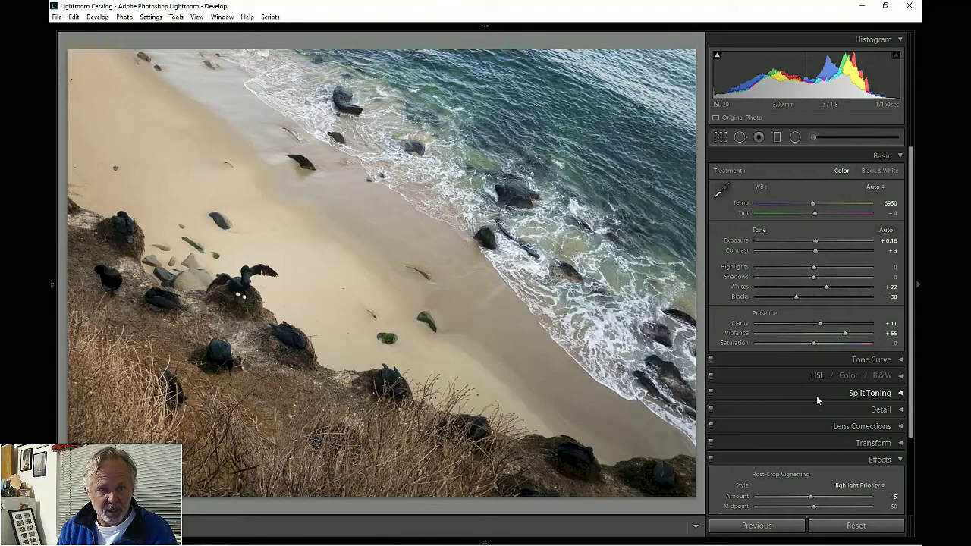
pyautogui.press('g')
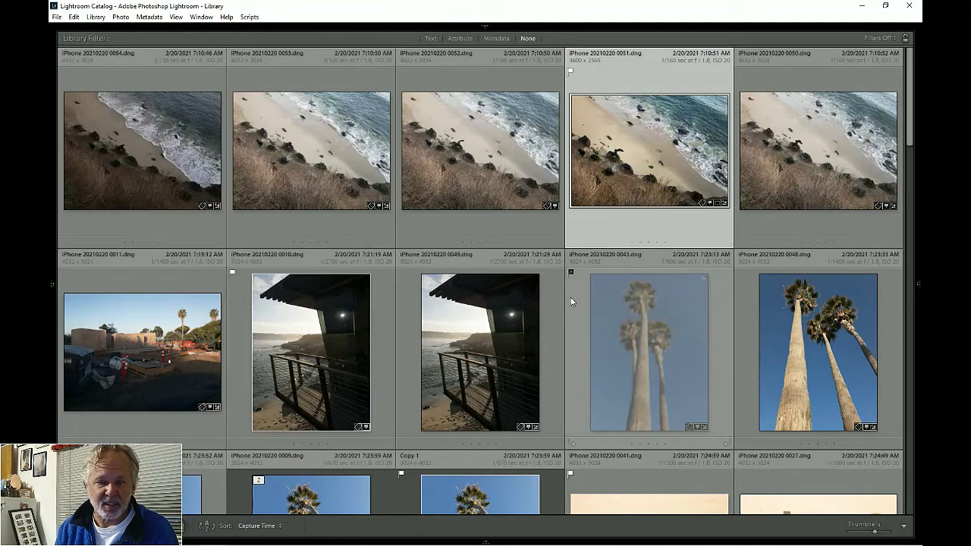
pyautogui.click(319, 368)
pyautogui.press('Left')
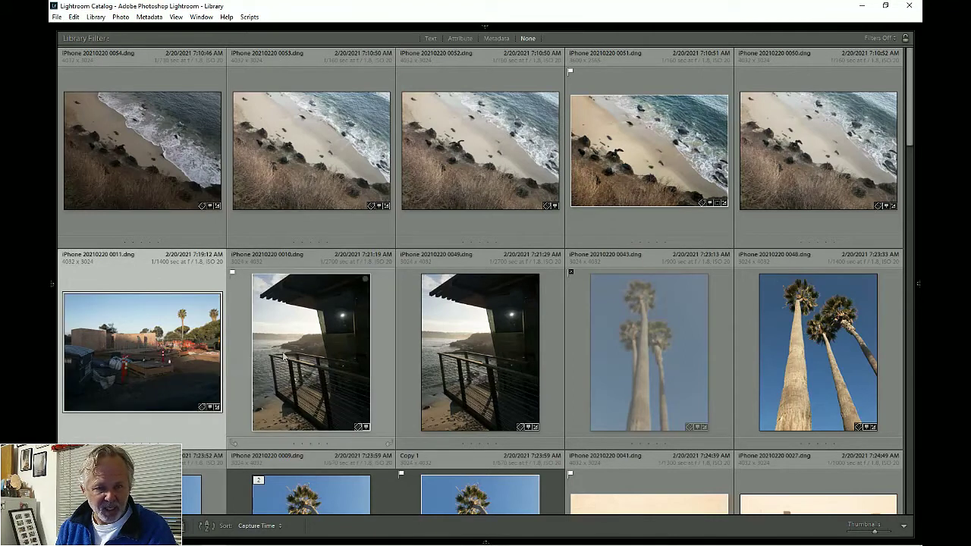
pyautogui.press('Right')
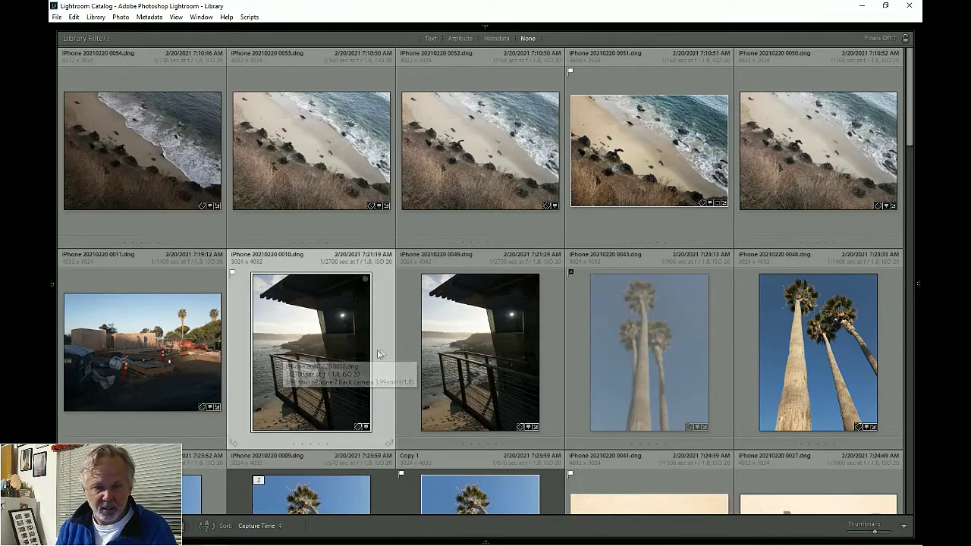
pyautogui.hotkey('shift', 'Right')
pyautogui.press('n')
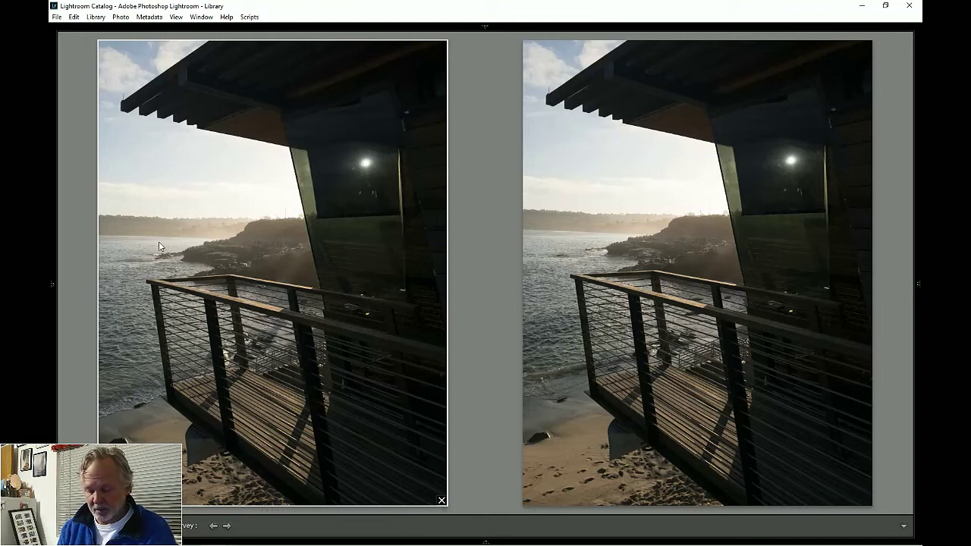
# Select only the deck photo iPhone 20210220 0010.dng in the grid and open it in the Develop module
pyautogui.press('g')
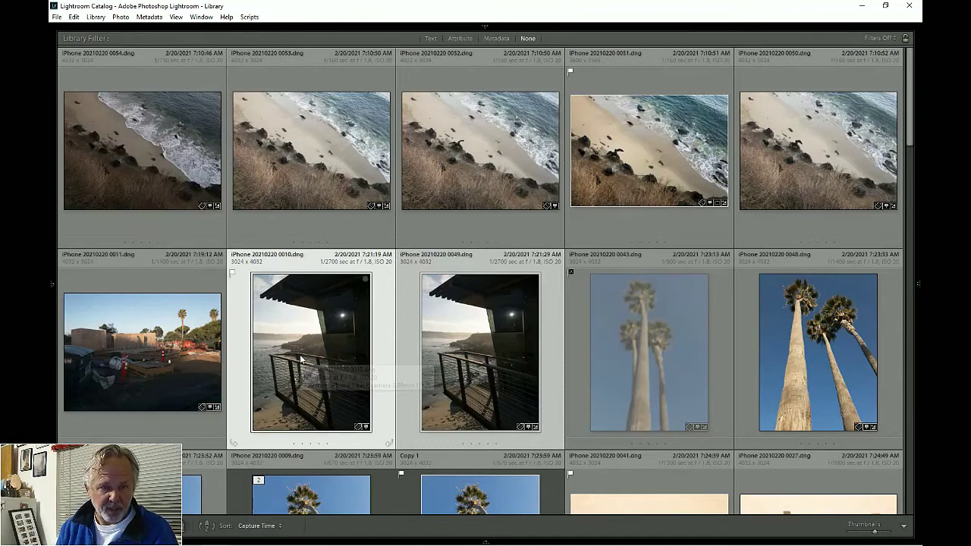
pyautogui.click(607, 349)
pyautogui.click(341, 352)
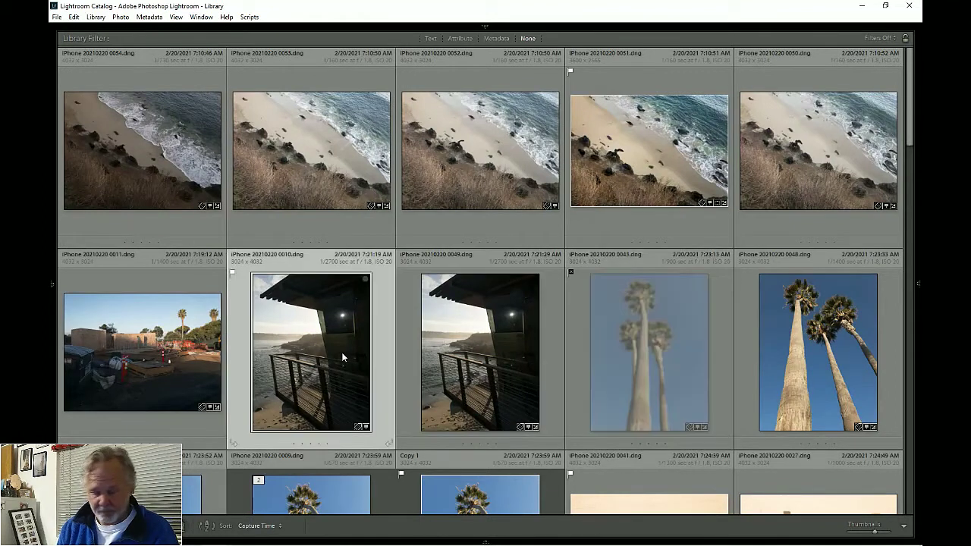
pyautogui.press('d')
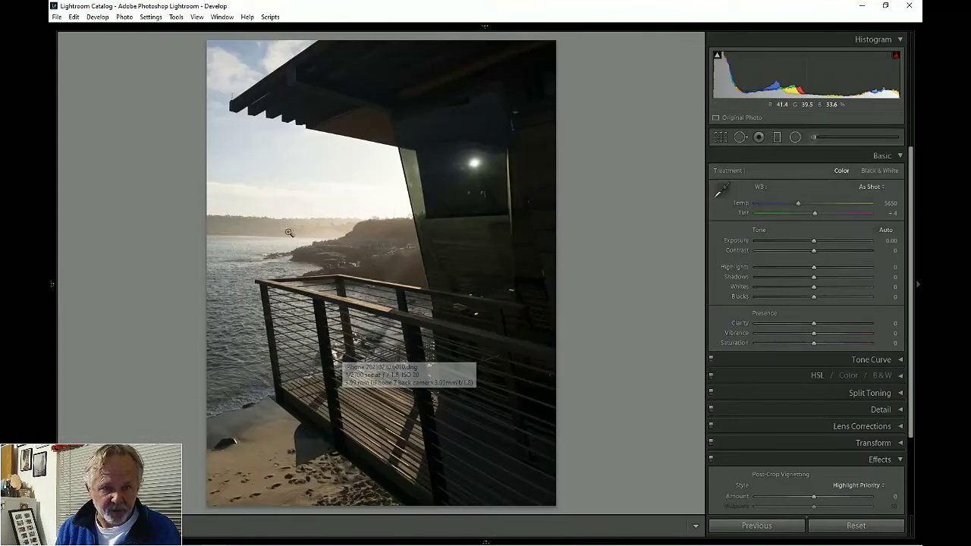
# Straighten the deck photo's horizon by rotating the crop to an angle of about -1.01, and apply the crop
pyautogui.click(721, 137)
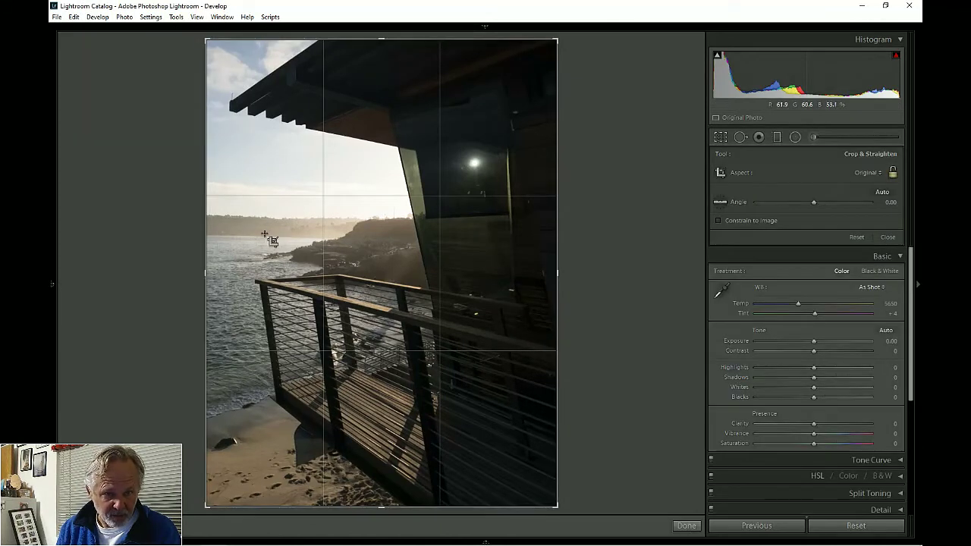
pyautogui.moveTo(627, 269); pyautogui.dragTo(628, 264)
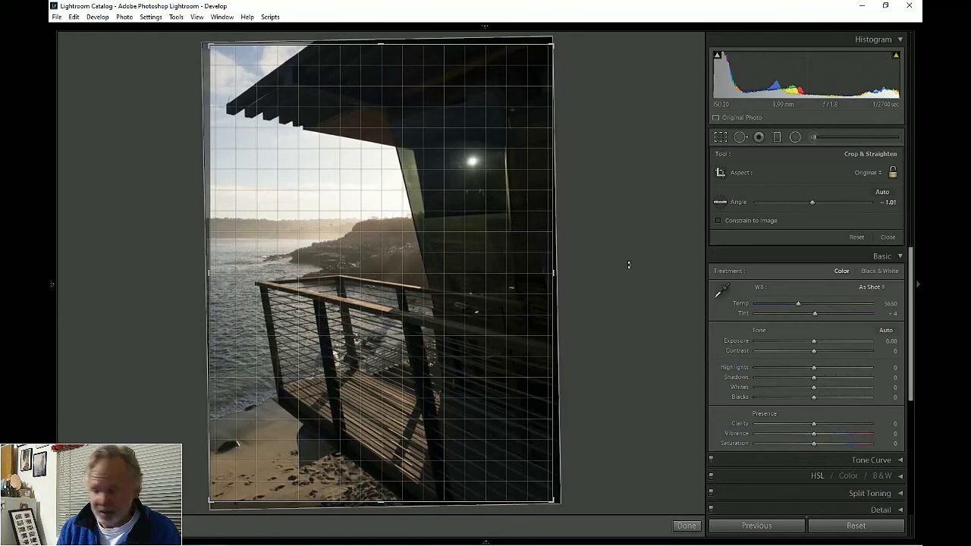
pyautogui.moveTo(629, 264); pyautogui.dragTo(629, 265)
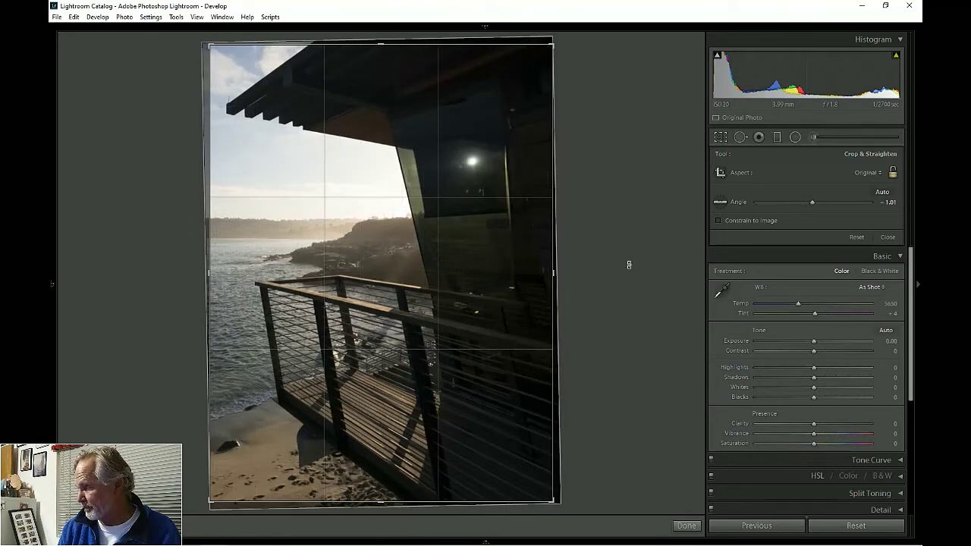
pyautogui.moveTo(629, 264); pyautogui.dragTo(628, 265)
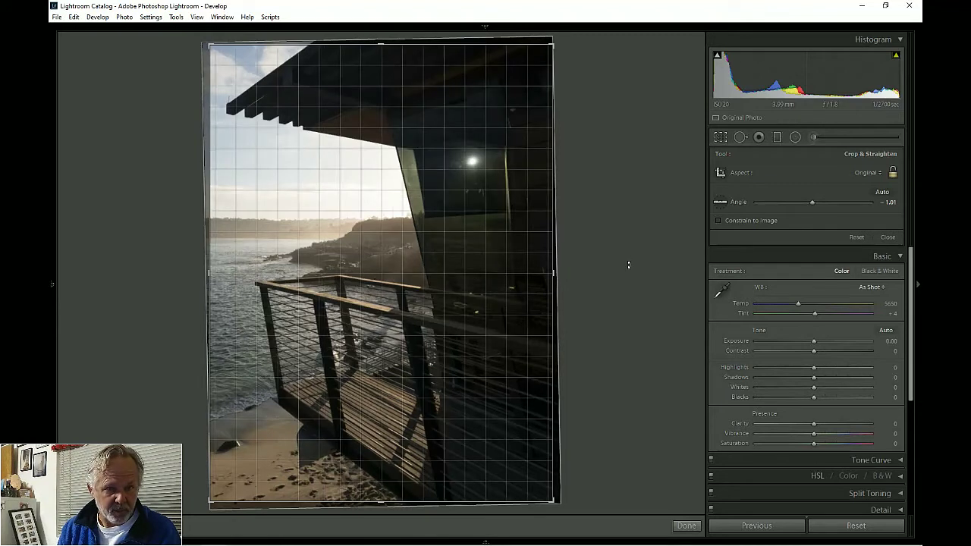
pyautogui.moveTo(629, 265); pyautogui.dragTo(629, 265)
pyautogui.click(685, 526)
# Apply Auto white balance and Auto tone to the deck photo
pyautogui.click(872, 190)
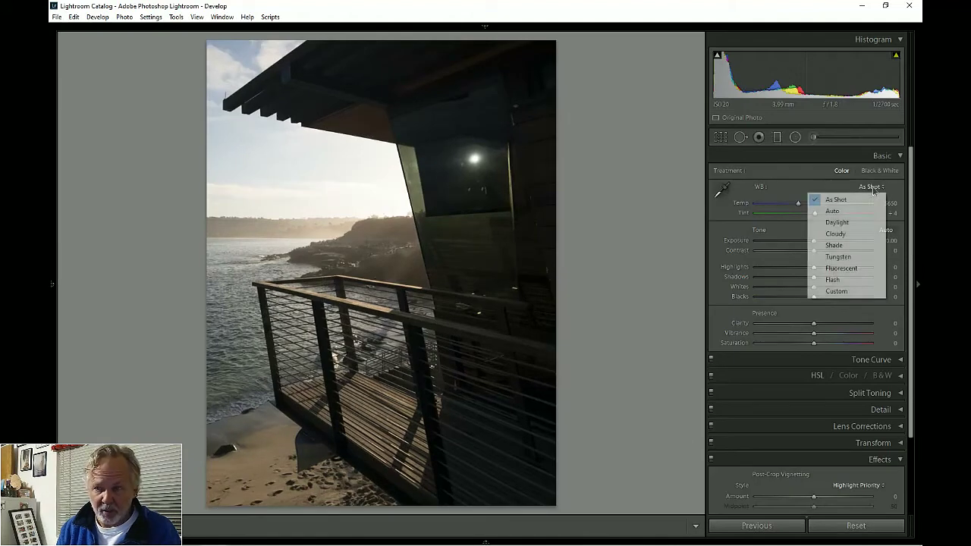
pyautogui.click(832, 212)
pyautogui.click(884, 230)
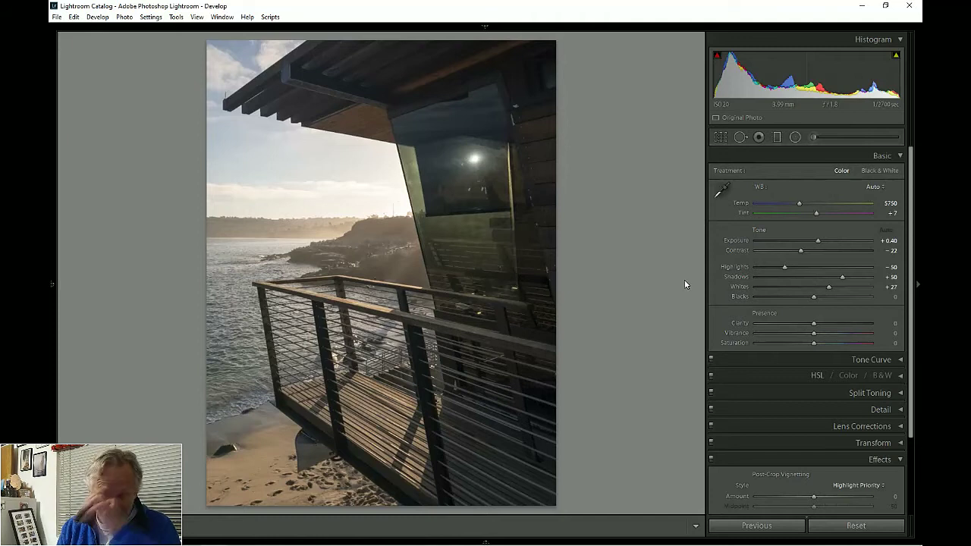
# Check the deck photo's clipping and set Whites to +24 and Blacks to -8
pyautogui.keyDown('alt'); pyautogui.click(829, 289); pyautogui.keyUp('alt')
pyautogui.moveTo(829, 290); pyautogui.dragTo(827, 291)
pyautogui.press('alt')
pyautogui.moveTo(814, 298); pyautogui.dragTo(810, 299)
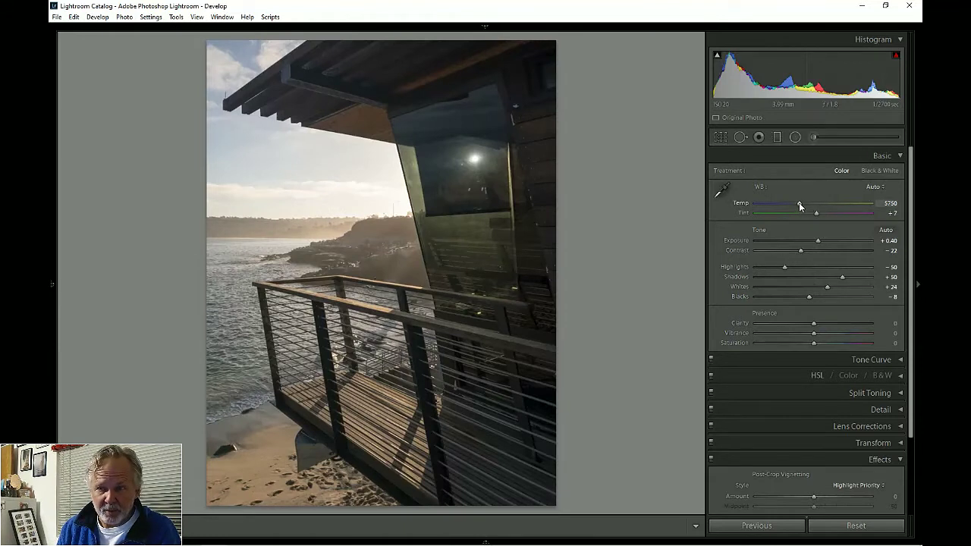
# Warm the deck photo to Temp 6072, and set Clarity to -2 and Vibrance to +35
pyautogui.moveTo(799, 203); pyautogui.dragTo(803, 205)
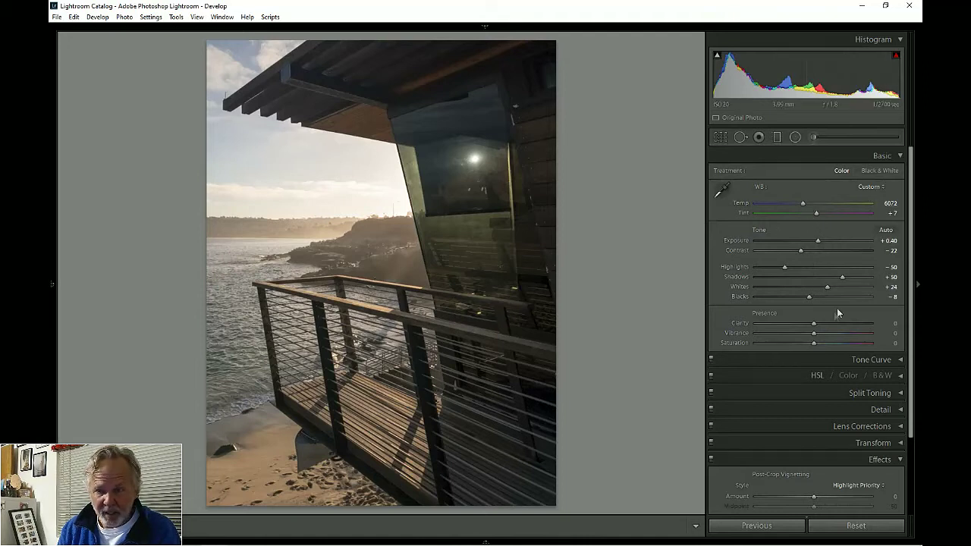
pyautogui.moveTo(815, 327)
pyautogui.mouseDown()
pyautogui.moveTo(849, 328)
pyautogui.moveTo(814, 328)
pyautogui.mouseUp()
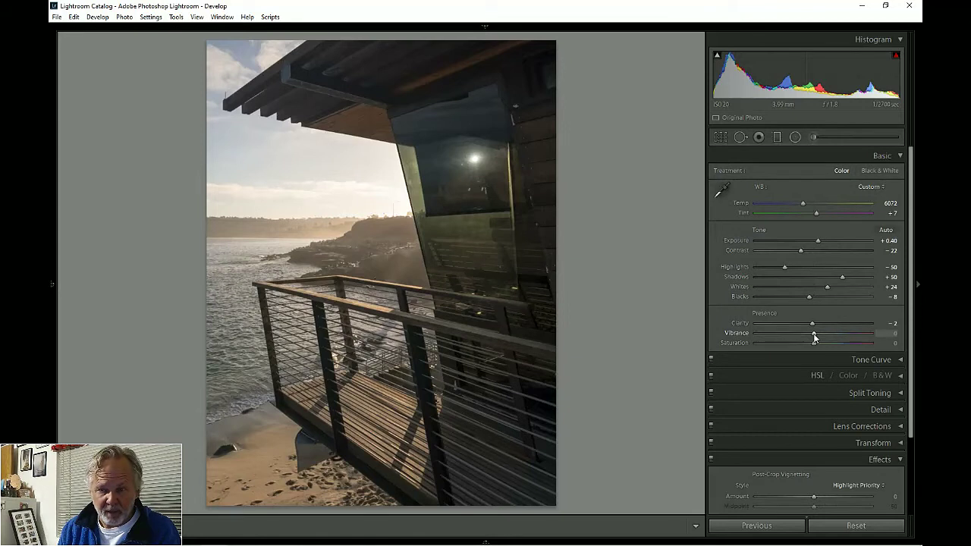
pyautogui.moveTo(814, 334); pyautogui.dragTo(834, 340)
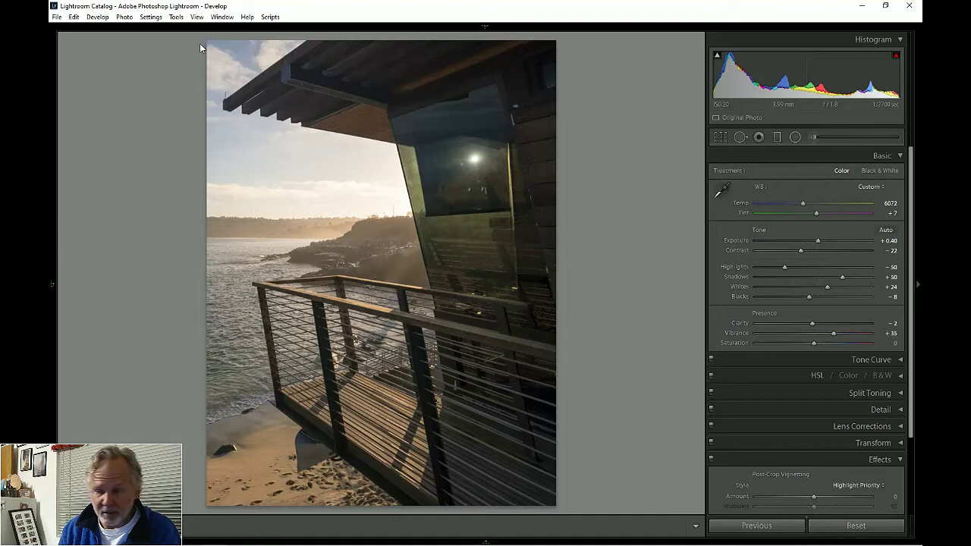
# Darken the blue sky with the targeted HSL Luminance adjustment, bringing Blue to -49 and Purple to -6
pyautogui.click(789, 376)
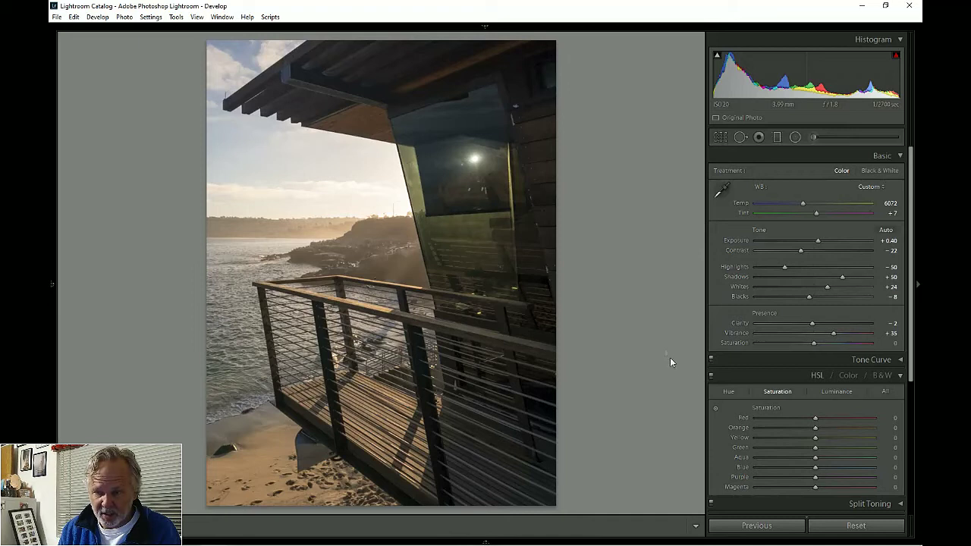
pyautogui.click(837, 391)
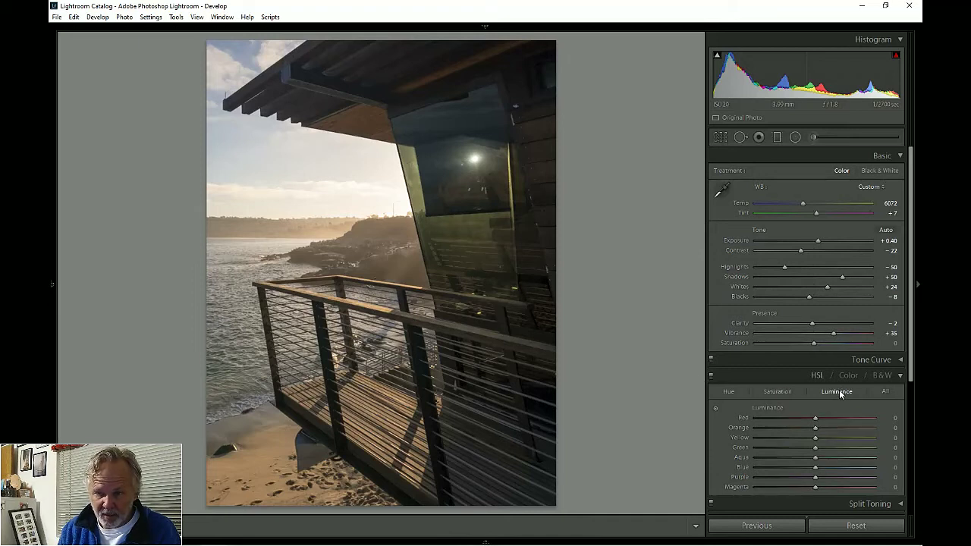
pyautogui.click(716, 408)
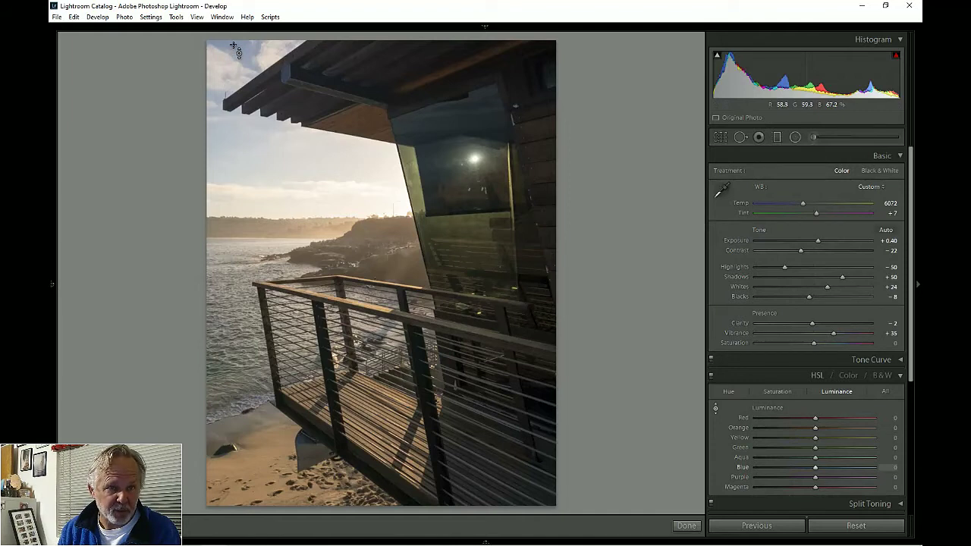
pyautogui.moveTo(225, 92); pyautogui.dragTo(225, 106)
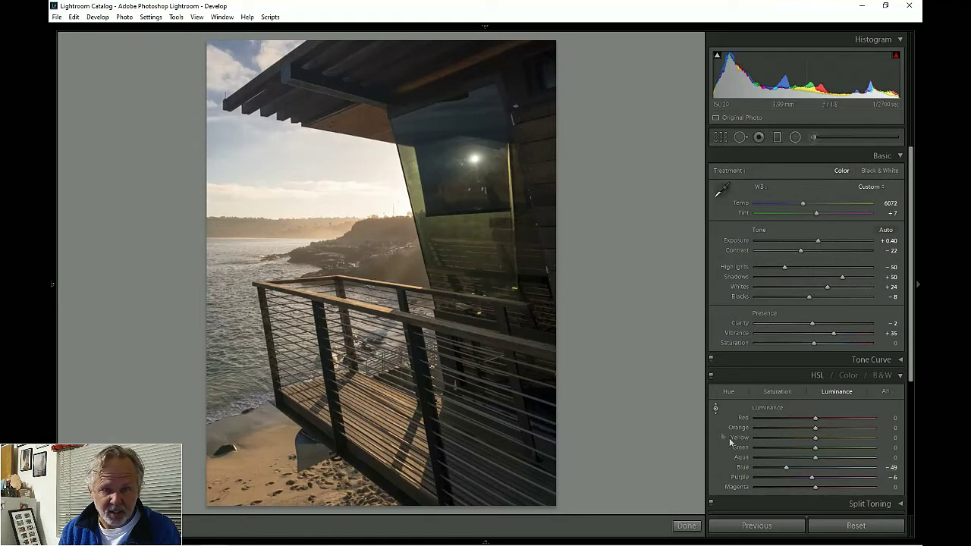
pyautogui.click(901, 376)
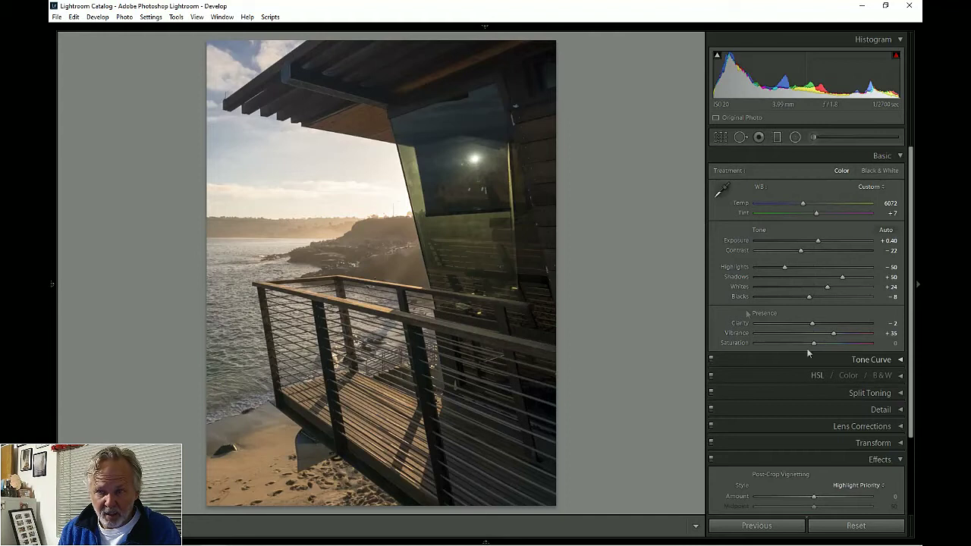
# Lower the deck photo's Highlights to -75 and reset its Blue and Purple HSL Luminance adjustments
pyautogui.moveTo(786, 267); pyautogui.dragTo(772, 267)
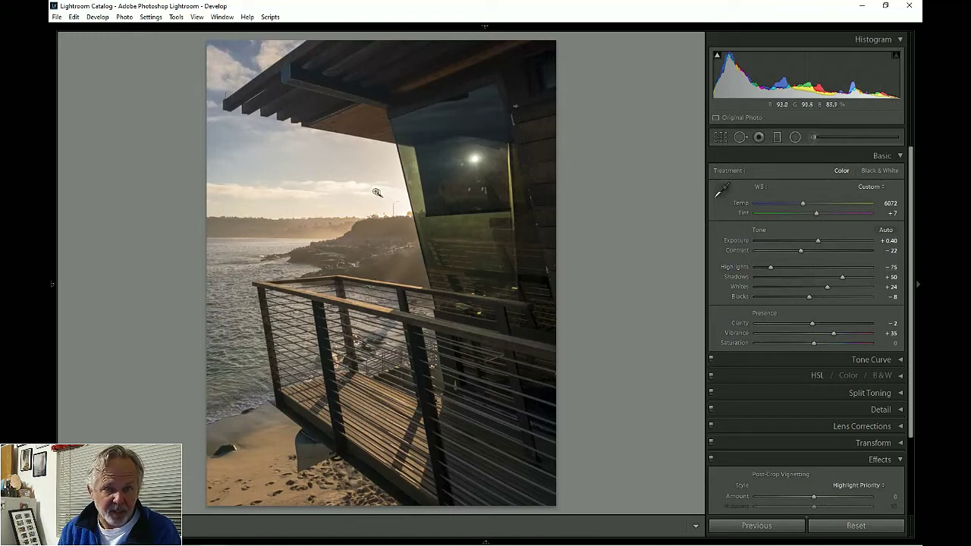
pyautogui.click(754, 377)
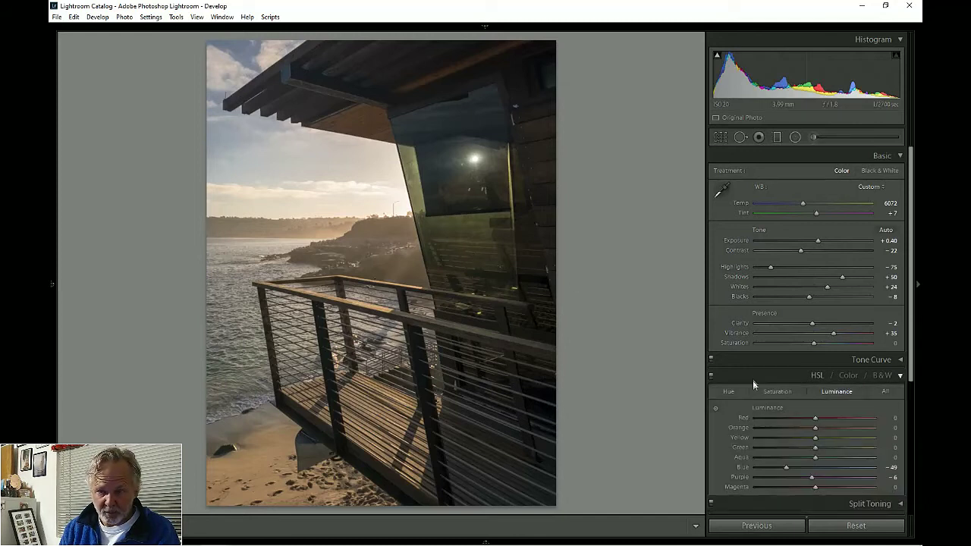
pyautogui.doubleClick(743, 467)
pyautogui.doubleClick(739, 476)
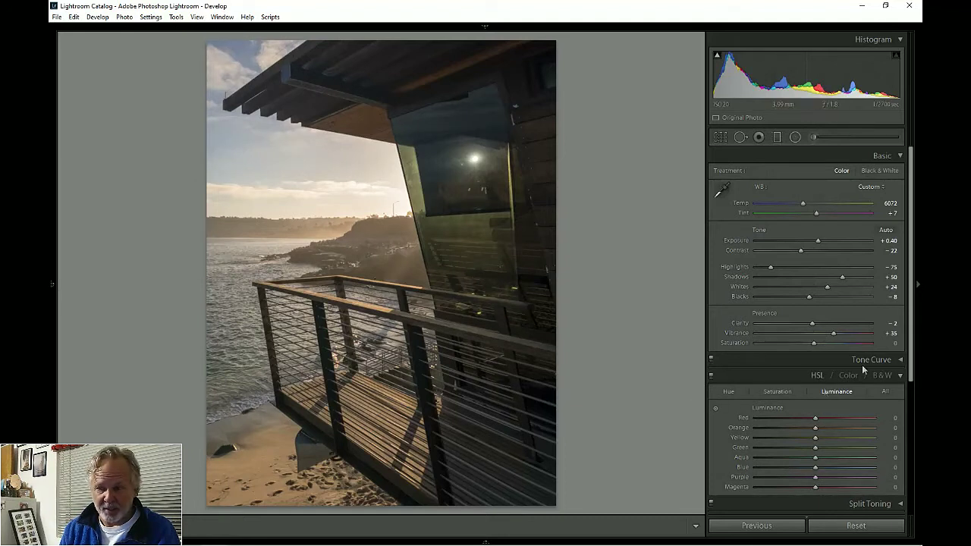
pyautogui.click(900, 374)
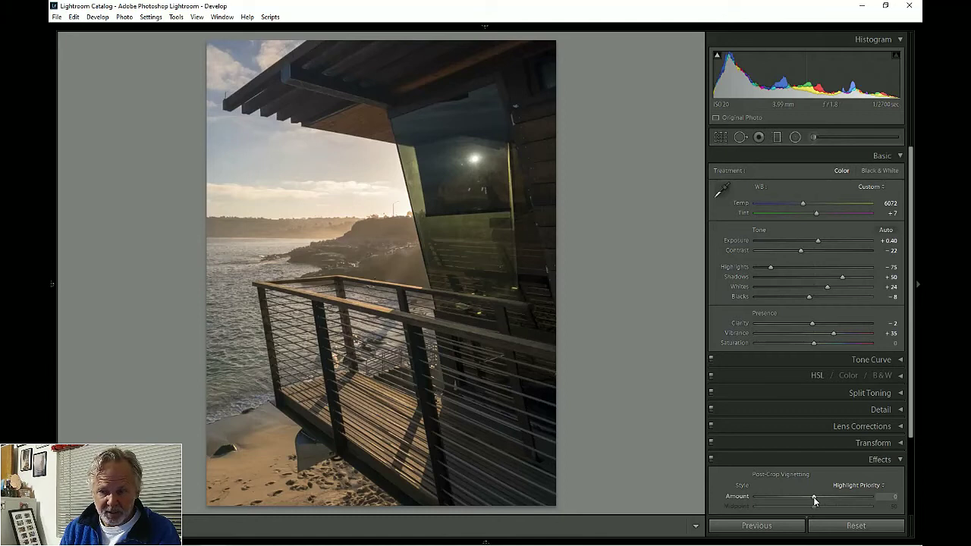
# Try a slight post-crop vignette with an Amount of -5 on the deck photo, then return it to 0
pyautogui.moveTo(814, 497); pyautogui.dragTo(812, 498)
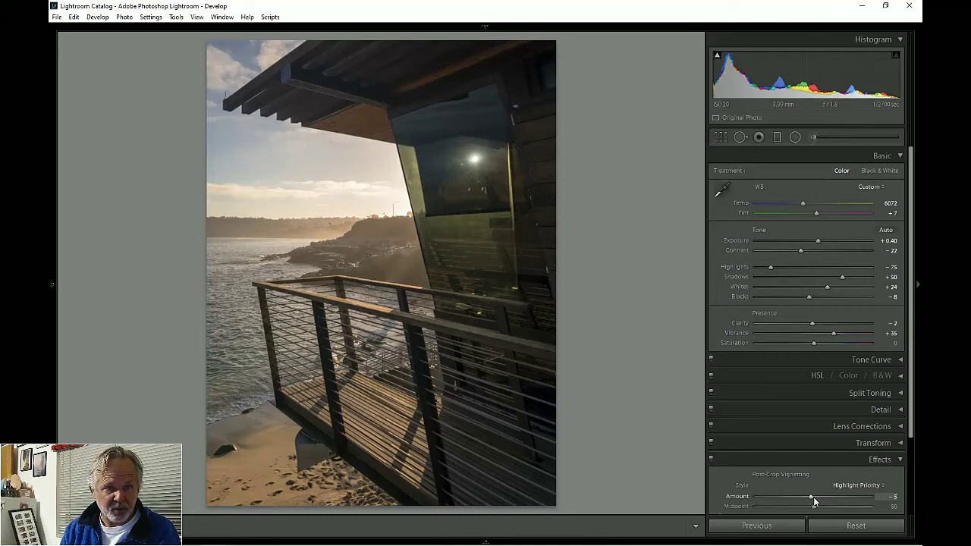
pyautogui.press('Down')
pyautogui.press('Down')
pyautogui.press('Down')
pyautogui.press('Down')
pyautogui.press('Up')
pyautogui.press('Up')
pyautogui.press('Up')
pyautogui.press('Up')
pyautogui.press('Up')
pyautogui.press('Up')
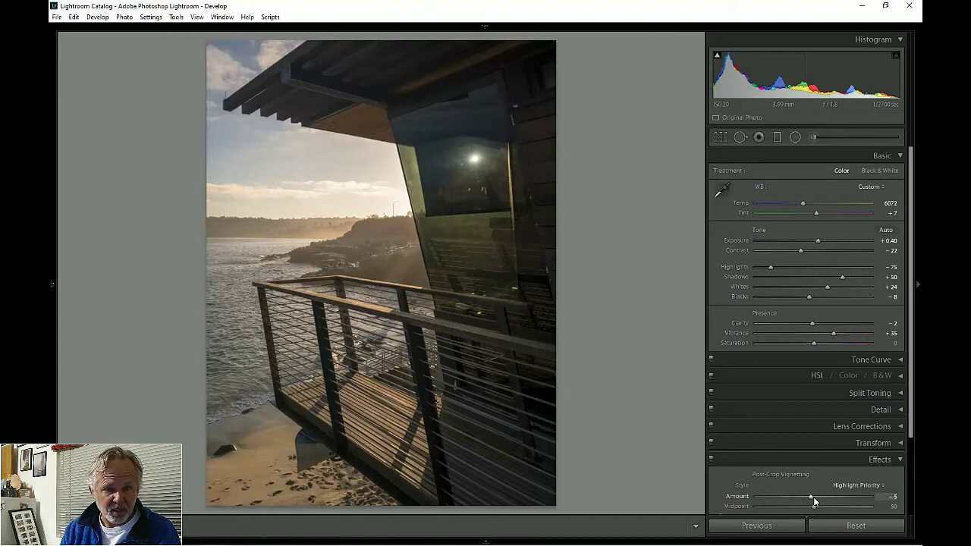
pyautogui.moveTo(816, 499); pyautogui.dragTo(814, 499)
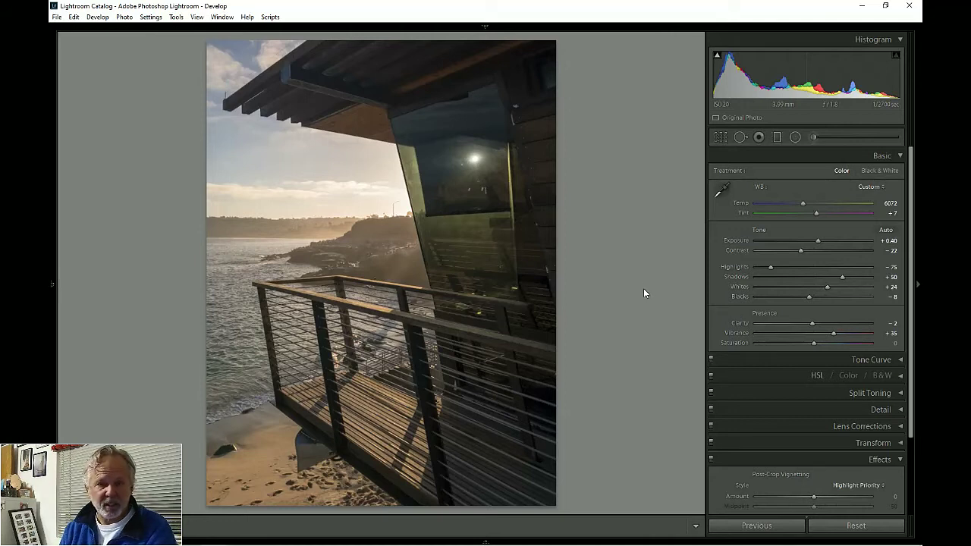
# Return to the Library grid and flag the blurry photo of the three palm trees as rejected
pyautogui.press('g')
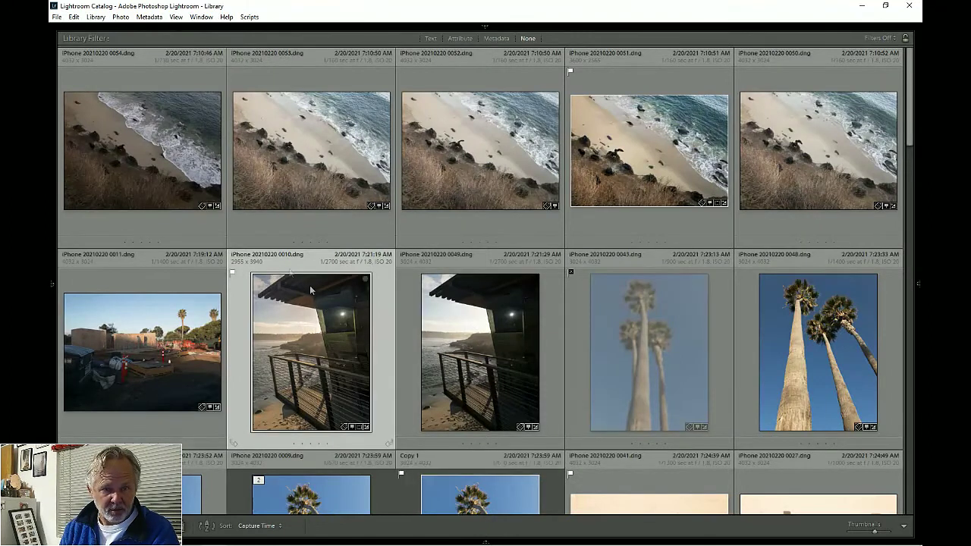
pyautogui.scroll(-2, 618, 387)
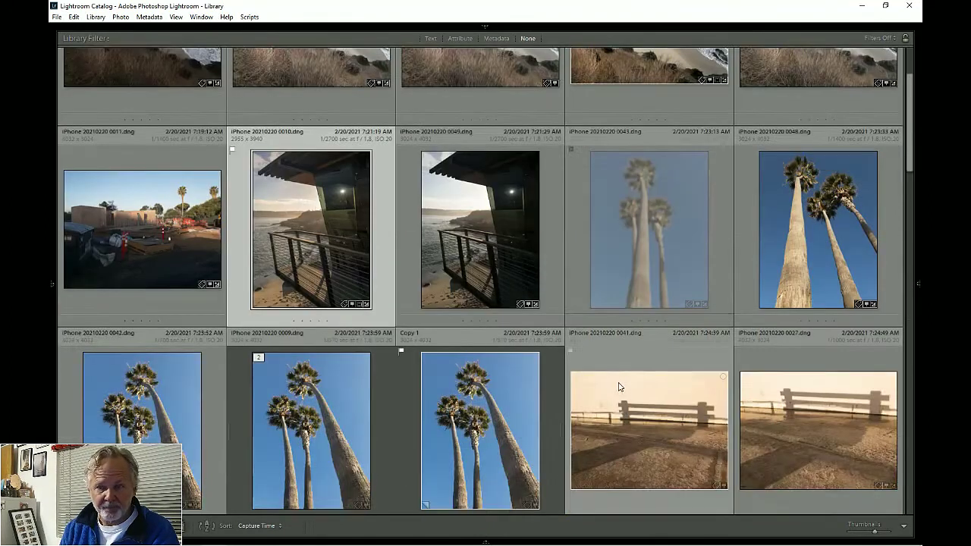
pyautogui.scroll(-2, 618, 389)
pyautogui.scroll(2, 618, 387)
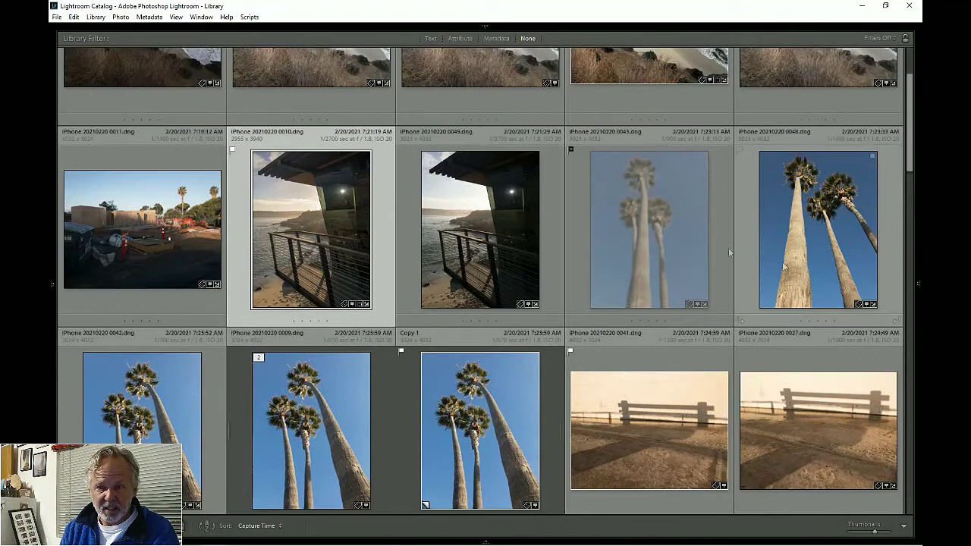
pyautogui.click(688, 235)
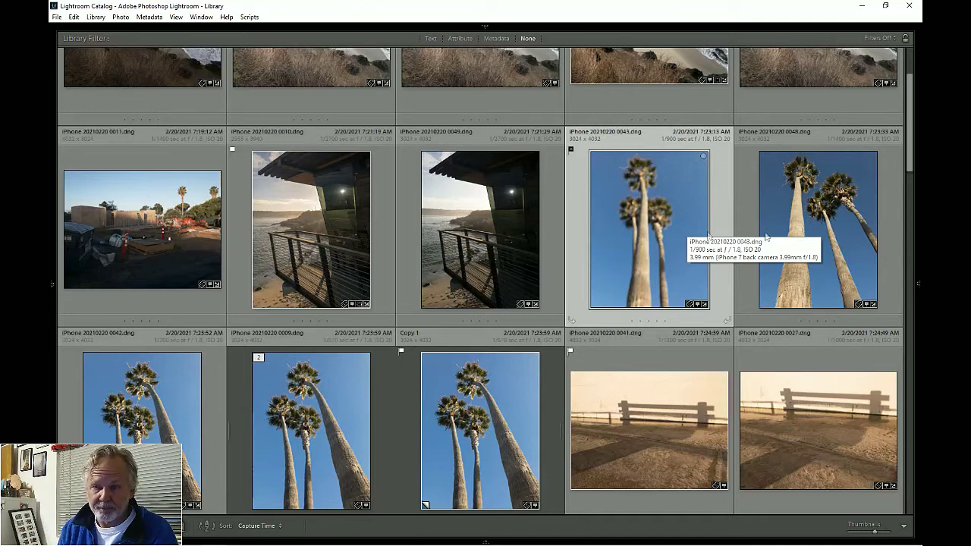
pyautogui.press('x')
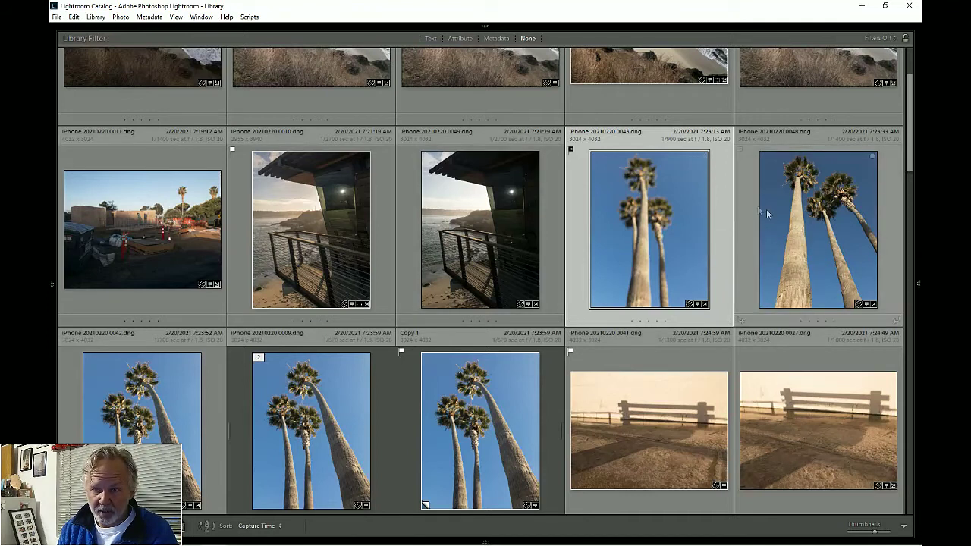
# Compare the four remaining palm tree photos side by side in Survey view to choose the best composition
pyautogui.keyDown('shift'); pyautogui.click(529, 399); pyautogui.keyUp('shift')
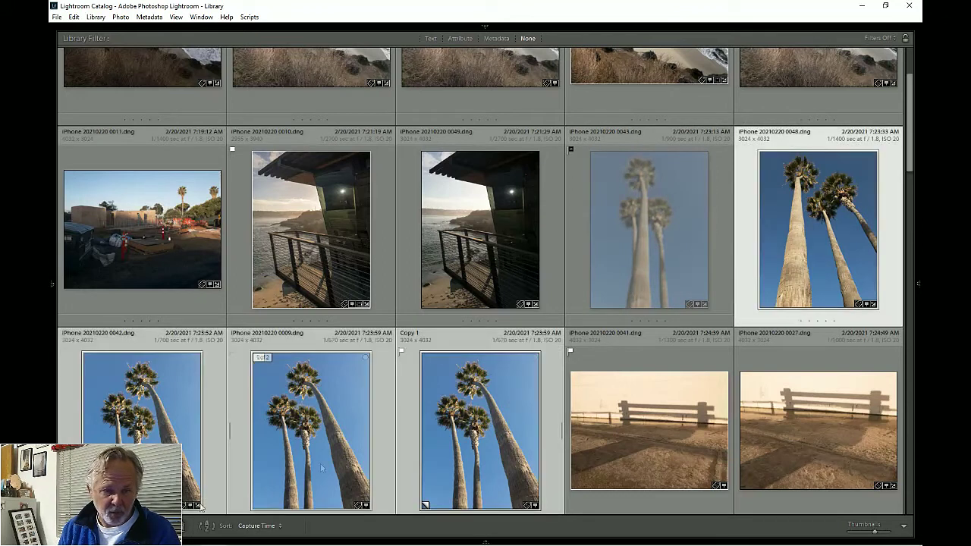
pyautogui.click(194, 529)
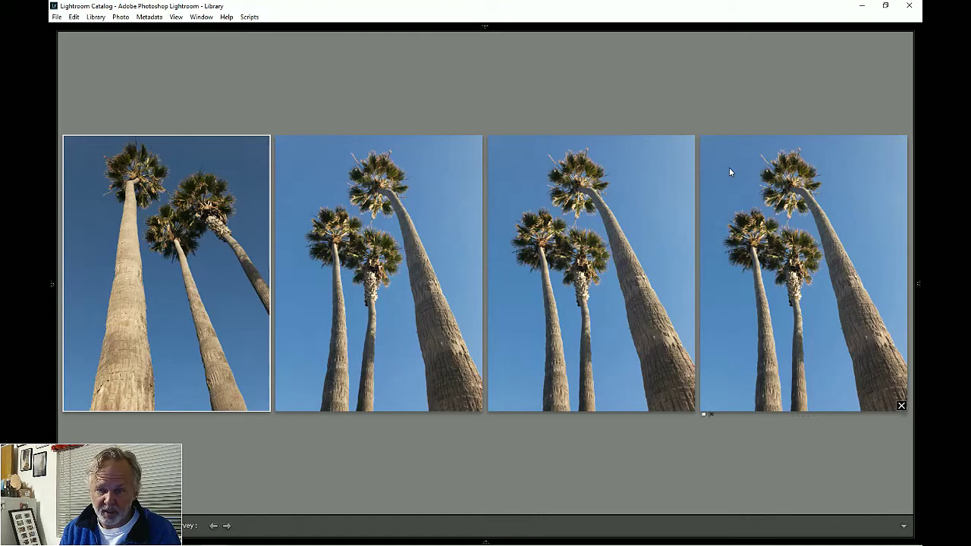
pyautogui.click(505, 239)
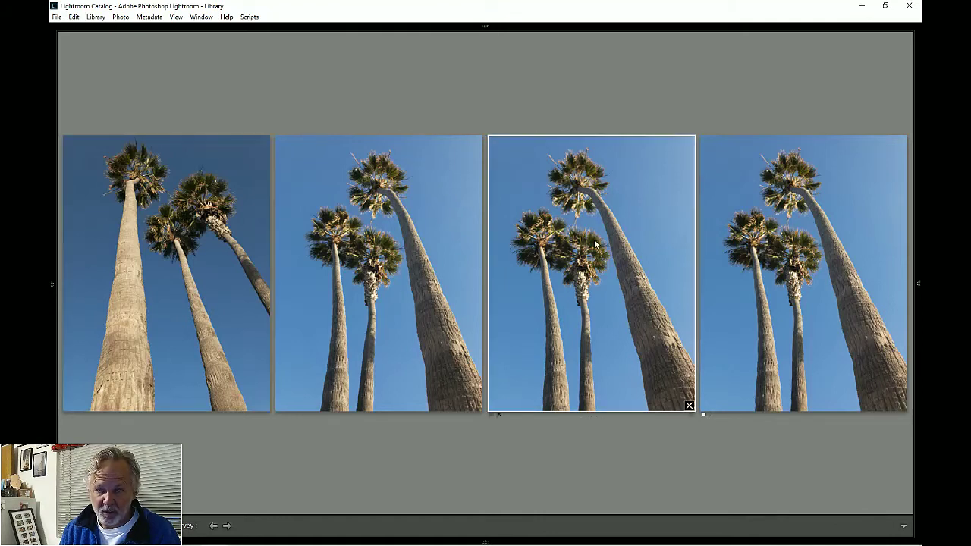
pyautogui.click(828, 240)
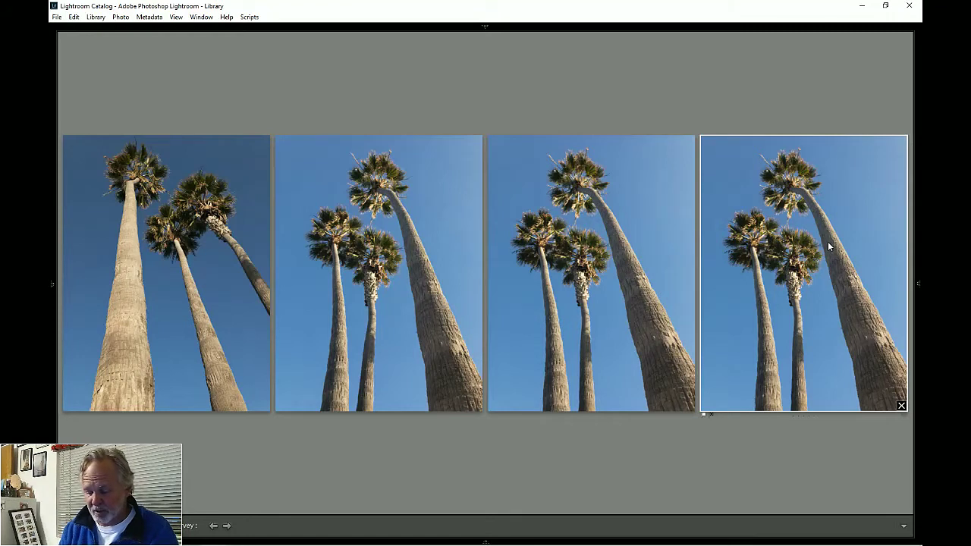
pyautogui.press('g')
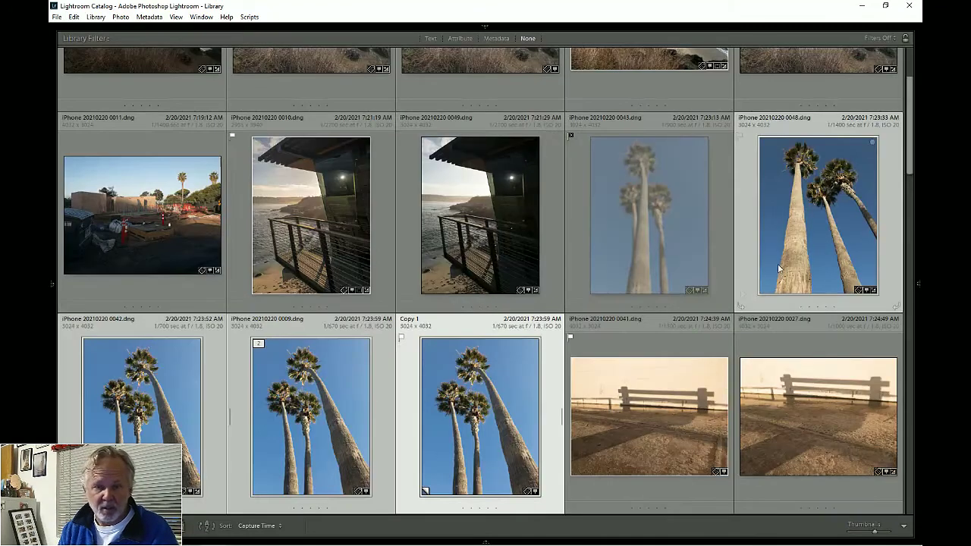
# Open Copy 1 of the palm tree photo in Develop and apply Auto white balance and Auto tone
pyautogui.click(522, 413)
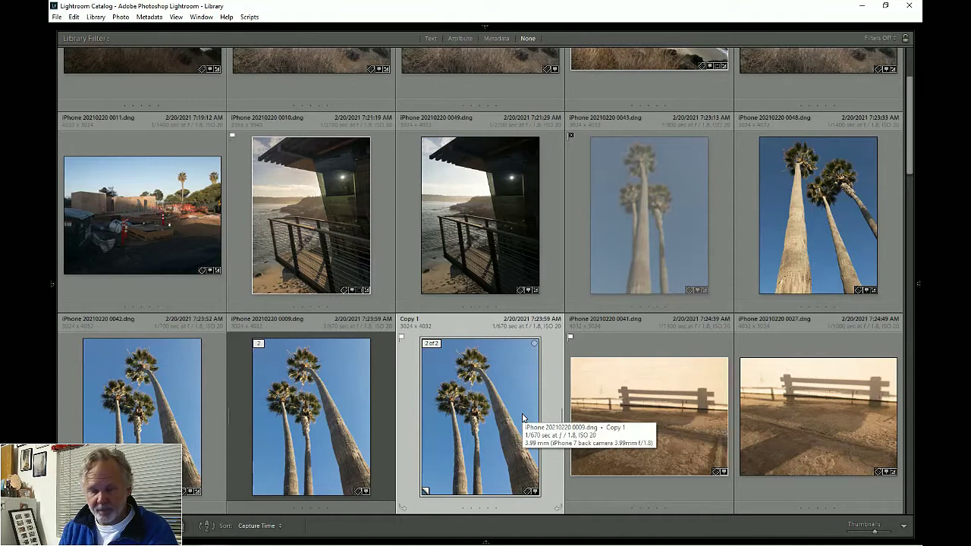
pyautogui.press('d')
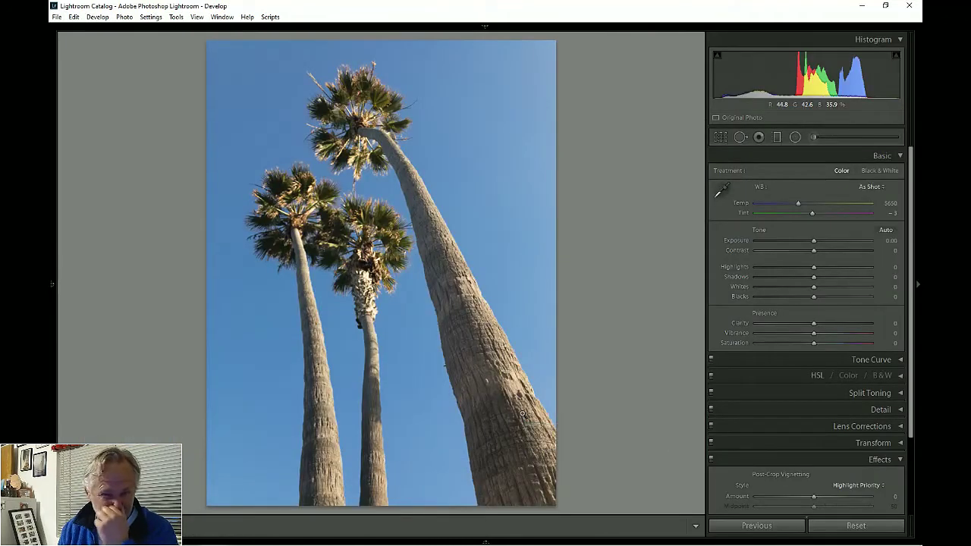
pyautogui.click(871, 189)
pyautogui.click(866, 213)
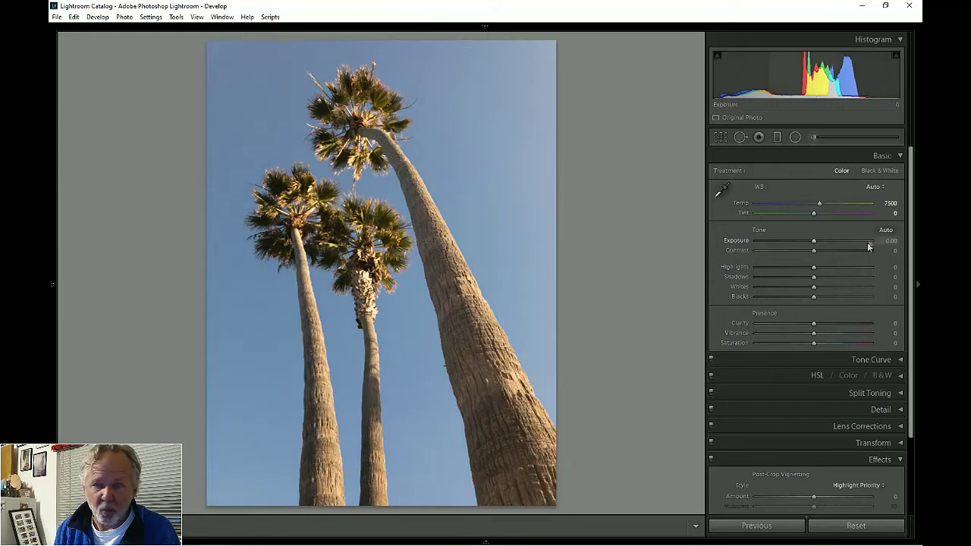
pyautogui.click(884, 231)
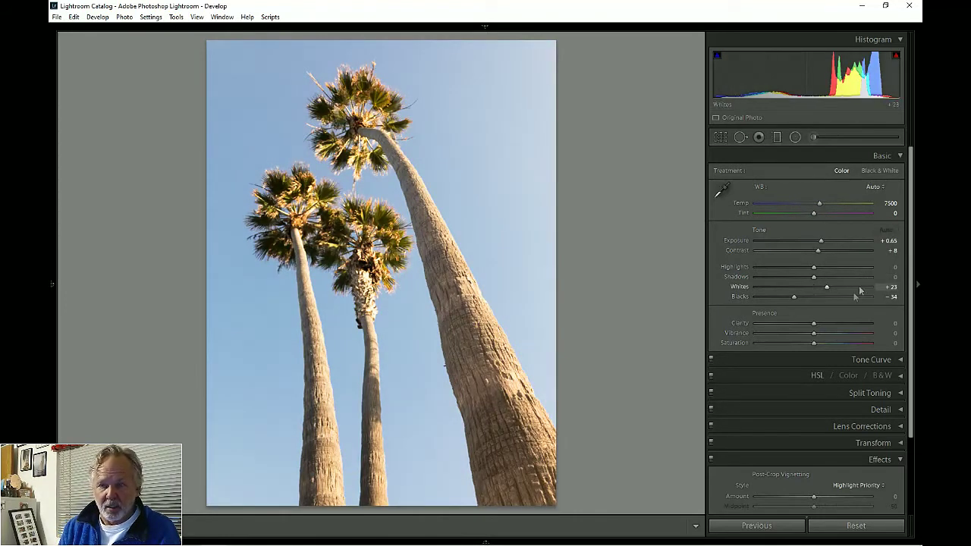
# Set the palm photo's Whites to +8 and Blacks to -26, and convert it to Black & White
pyautogui.moveTo(828, 290); pyautogui.dragTo(798, 301)
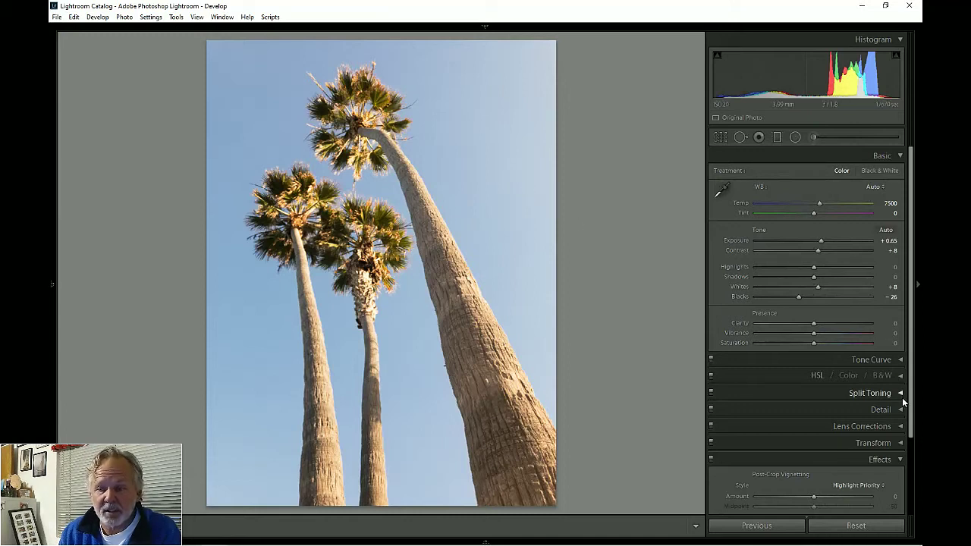
pyautogui.click(882, 376)
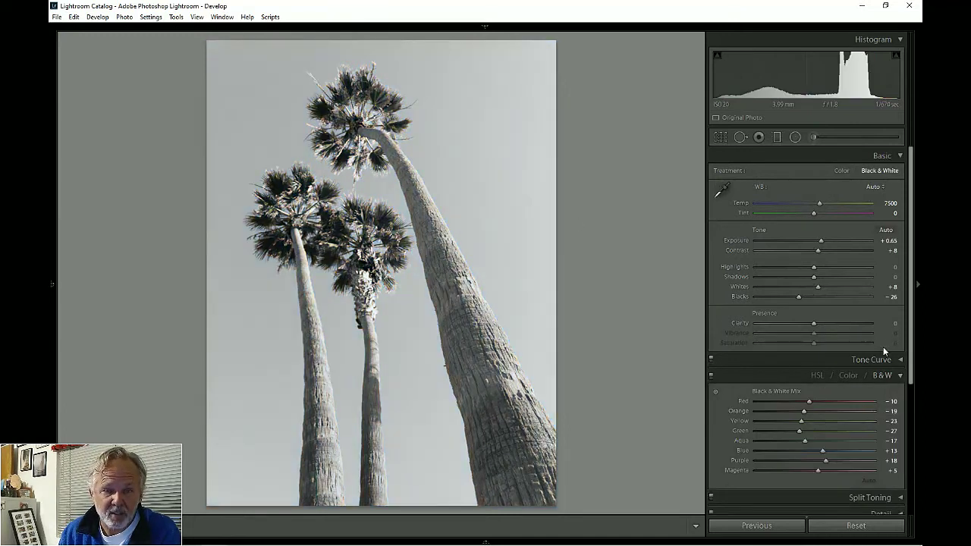